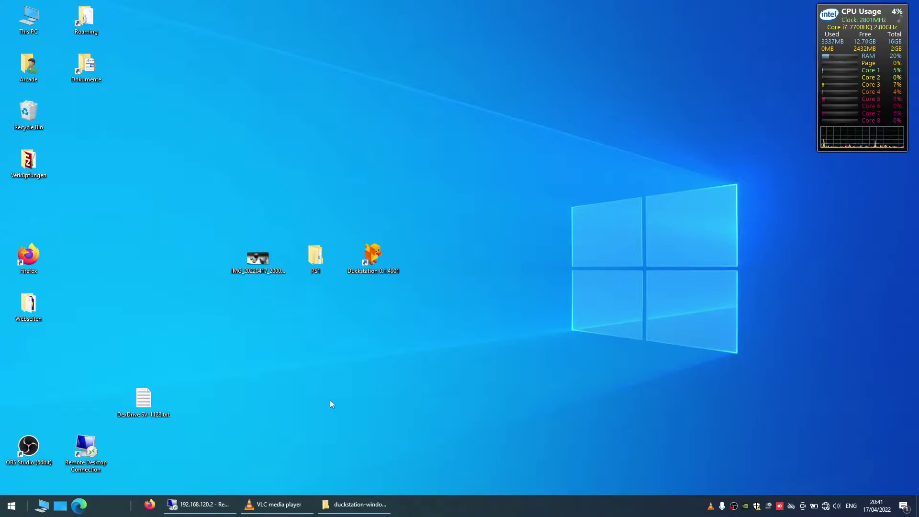
Step: Switch to the Remote Desktop session and close the open Dexter window
{"action": "double_click", "coordinate": [261, 259]}
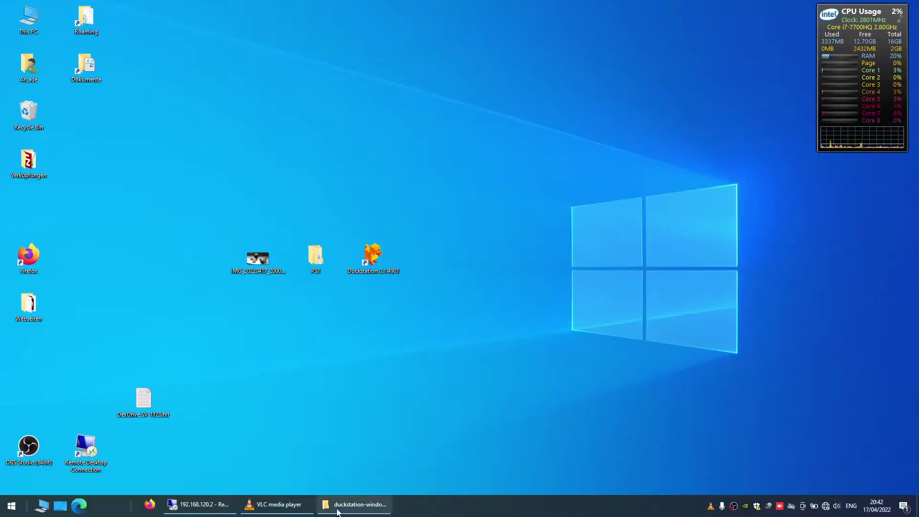
{"action": "left_click", "coordinate": [234, 506]}
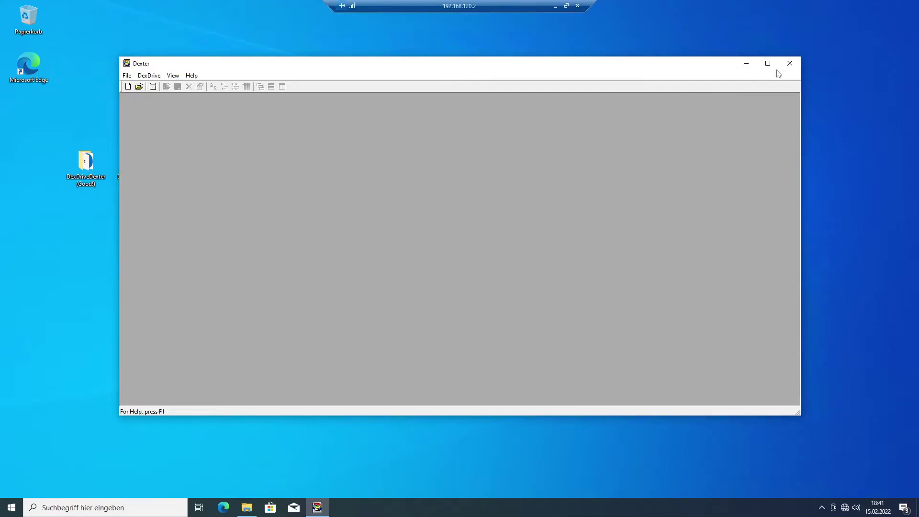
{"action": "left_click", "coordinate": [789, 63]}
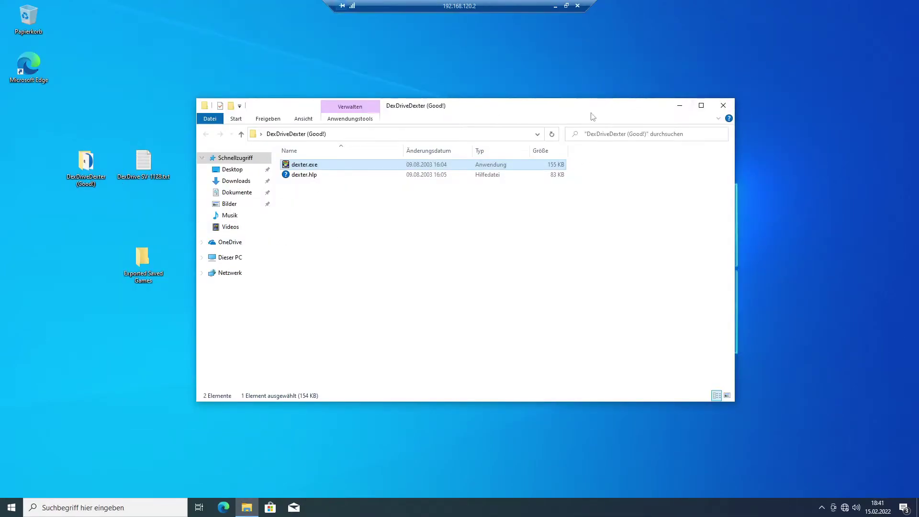
{"action": "left_click_drag", "start_coordinate": [592, 113], "coordinate": [682, 118]}
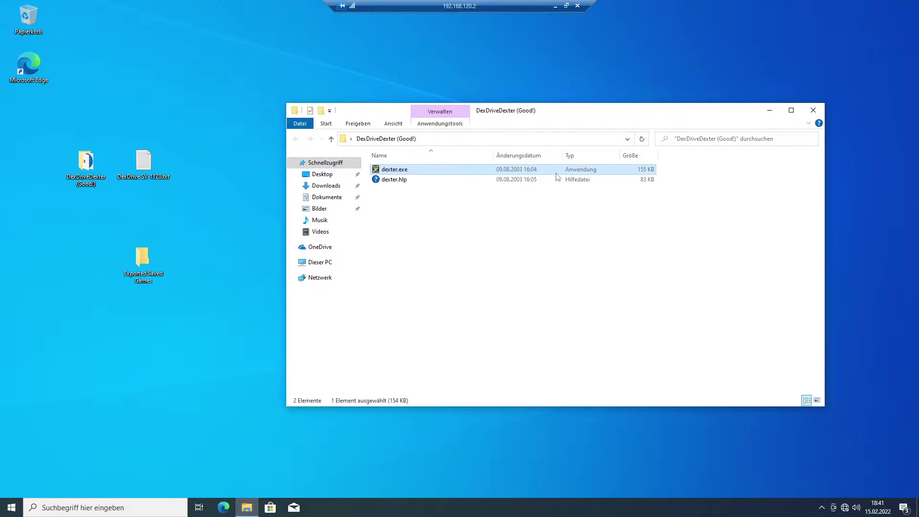
{"action": "left_click_drag", "start_coordinate": [566, 117], "coordinate": [553, 110]}
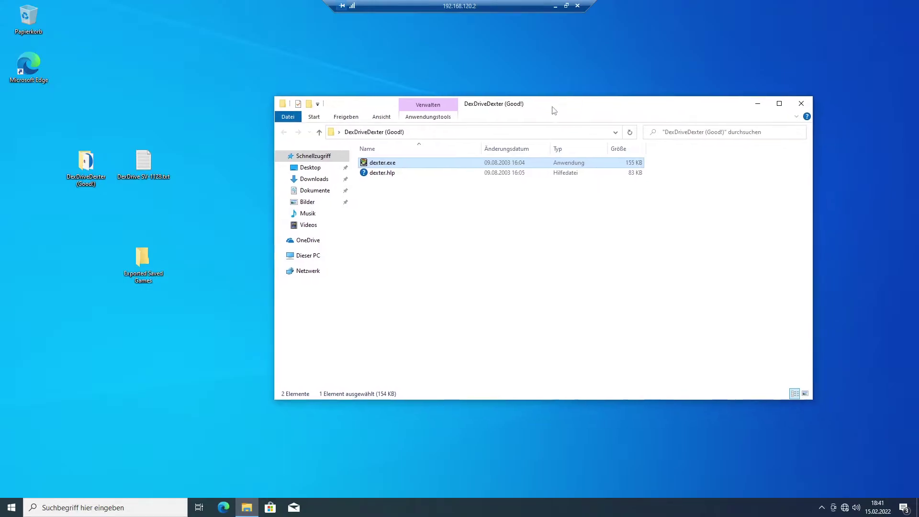
{"action": "left_click", "coordinate": [500, 252]}
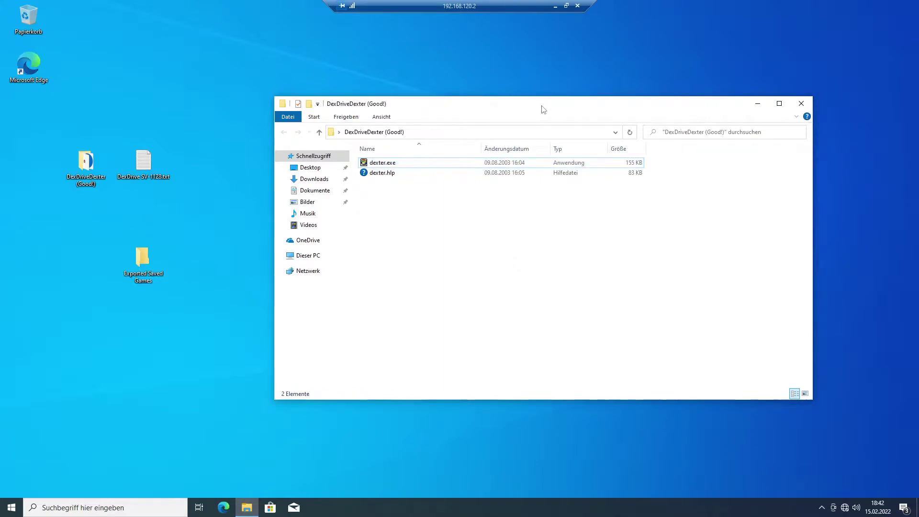
{"action": "left_click_drag", "start_coordinate": [544, 108], "coordinate": [533, 105]}
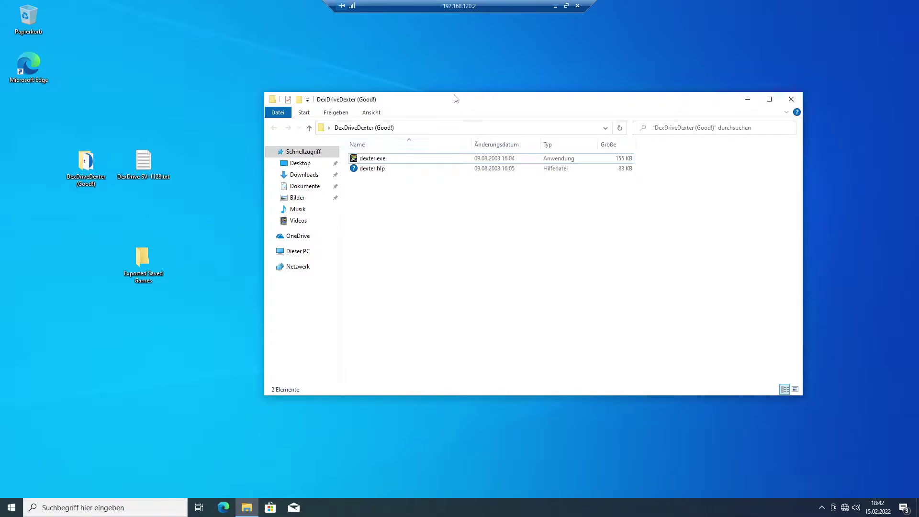
{"action": "left_click_drag", "start_coordinate": [454, 98], "coordinate": [438, 89]}
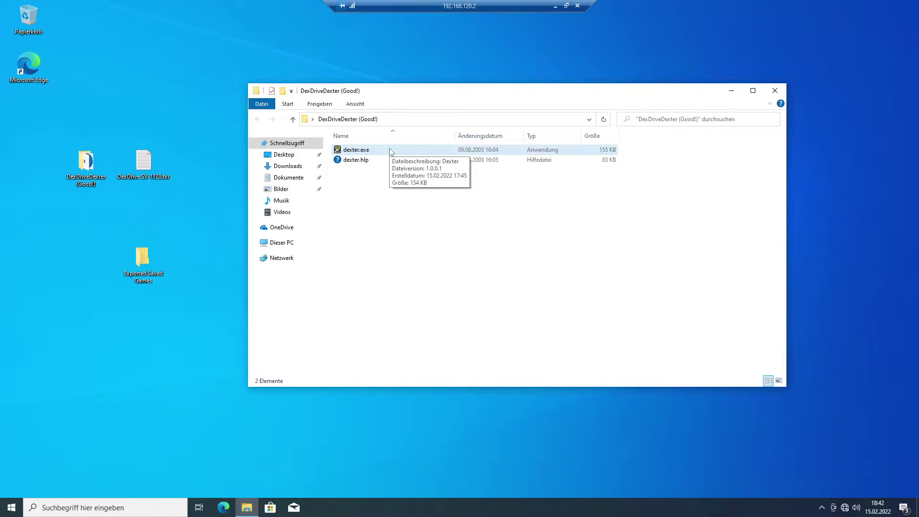
{"action": "left_click", "coordinate": [108, 210]}
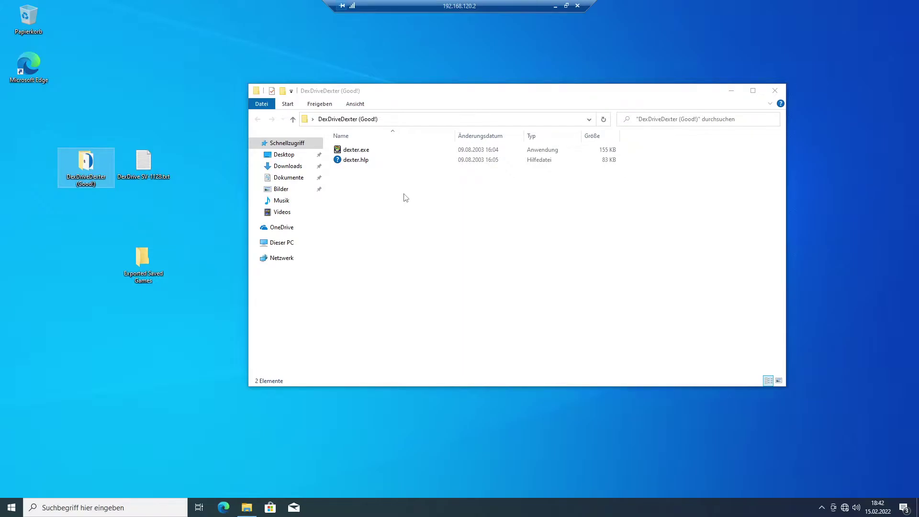
{"action": "left_click", "coordinate": [472, 162]}
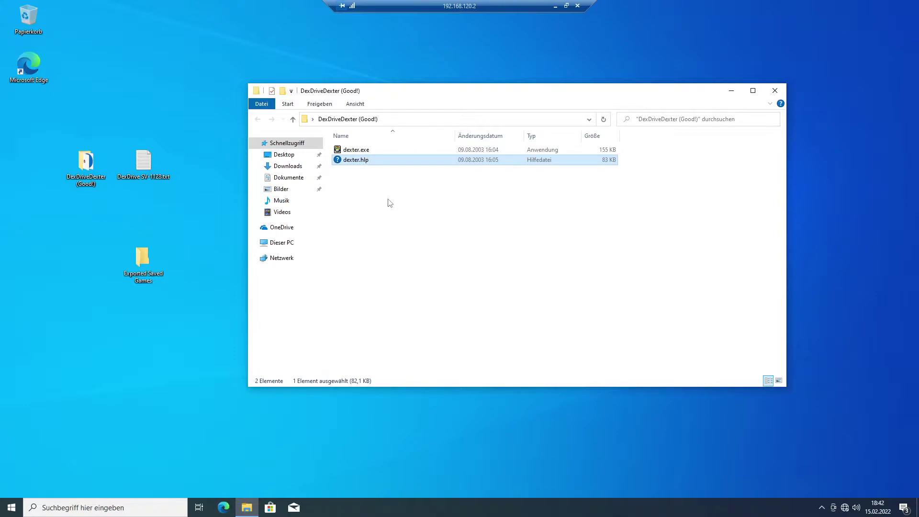
Step: Launch dexter.exe from the DexDriveDexter (Good!) folder and reposition its window
{"action": "left_click", "coordinate": [365, 150]}
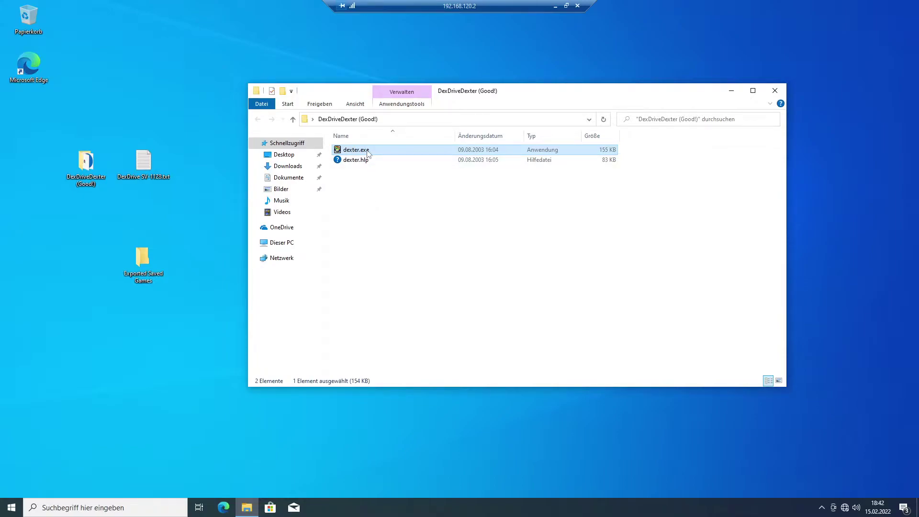
{"action": "double_click", "coordinate": [366, 151]}
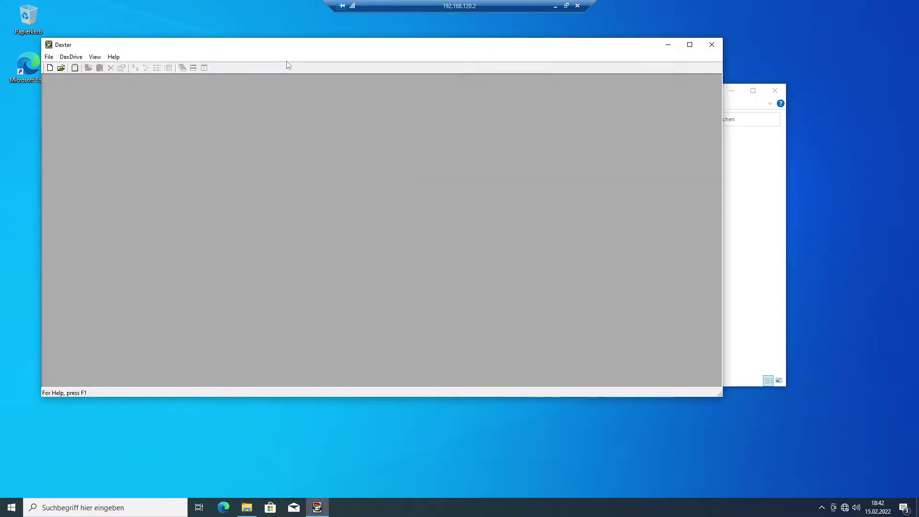
{"action": "left_click_drag", "start_coordinate": [296, 51], "coordinate": [319, 56]}
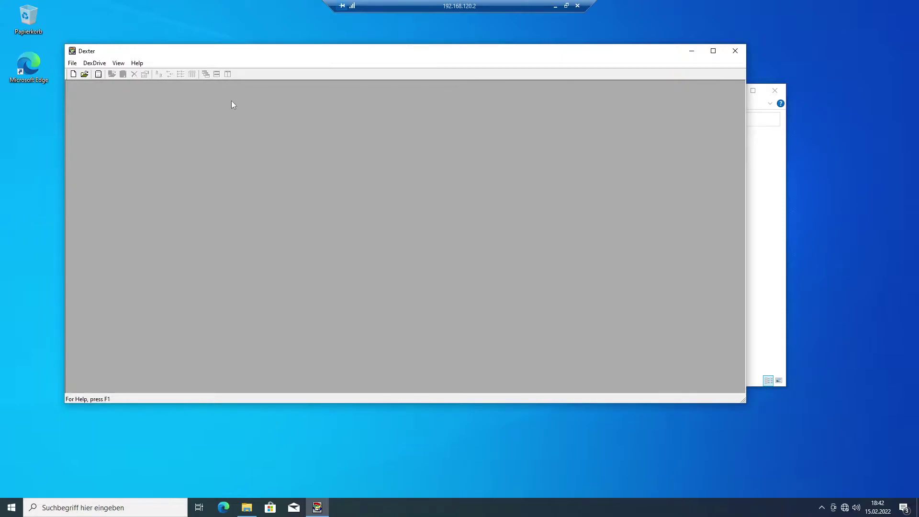
Step: Open the DexDrive on serial port COM1 and move the Dexter windows clear of the desktop folders
{"action": "left_click", "coordinate": [87, 64]}
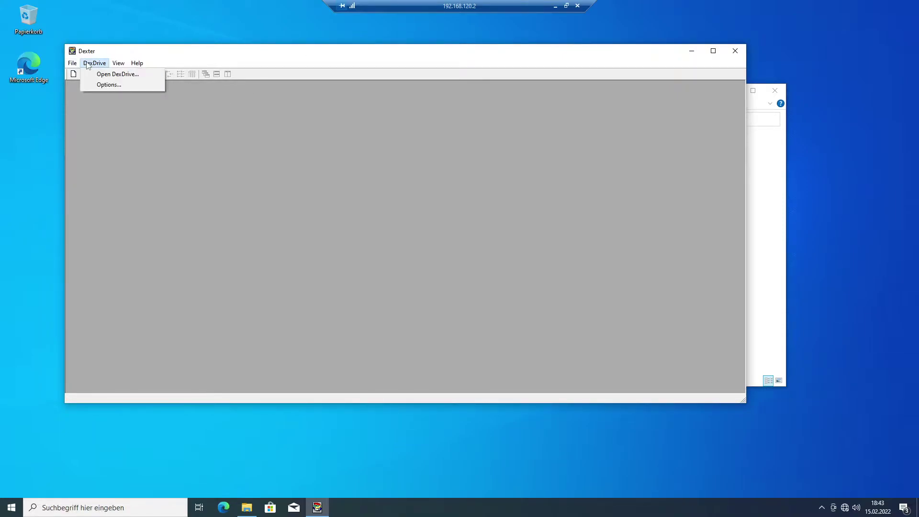
{"action": "left_click", "coordinate": [117, 74]}
{"action": "left_click", "coordinate": [413, 221]}
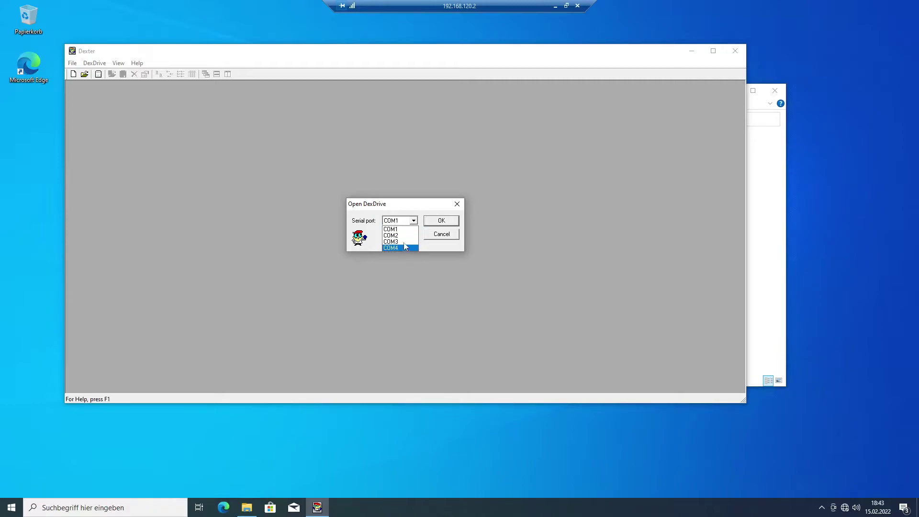
{"action": "left_click", "coordinate": [417, 212]}
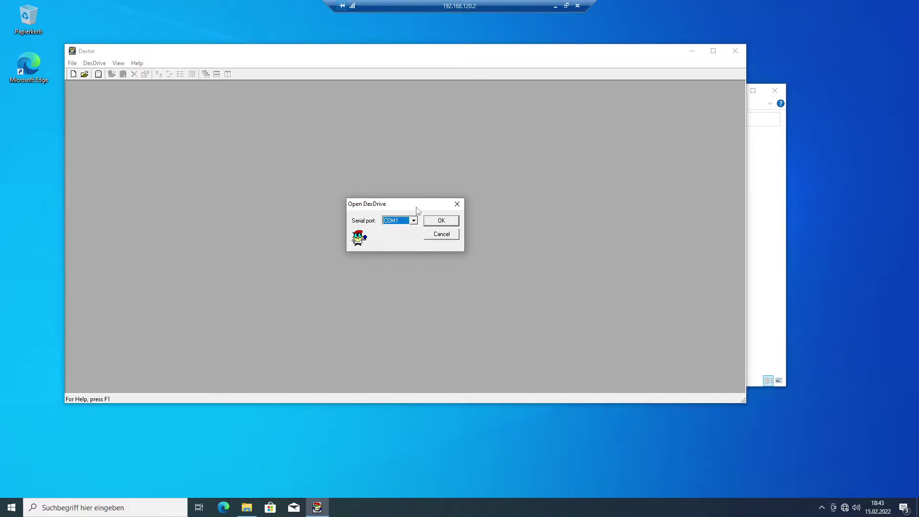
{"action": "left_click", "coordinate": [437, 222]}
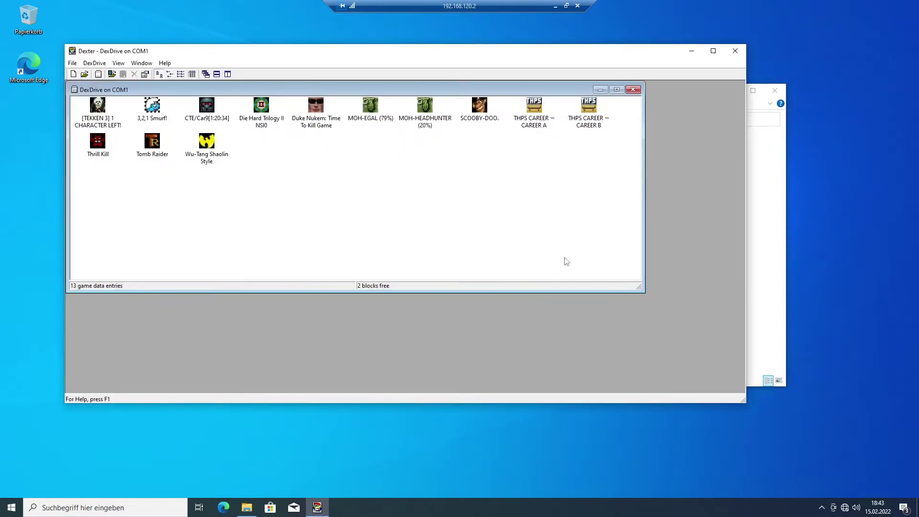
{"action": "left_click_drag", "start_coordinate": [331, 89], "coordinate": [375, 123]}
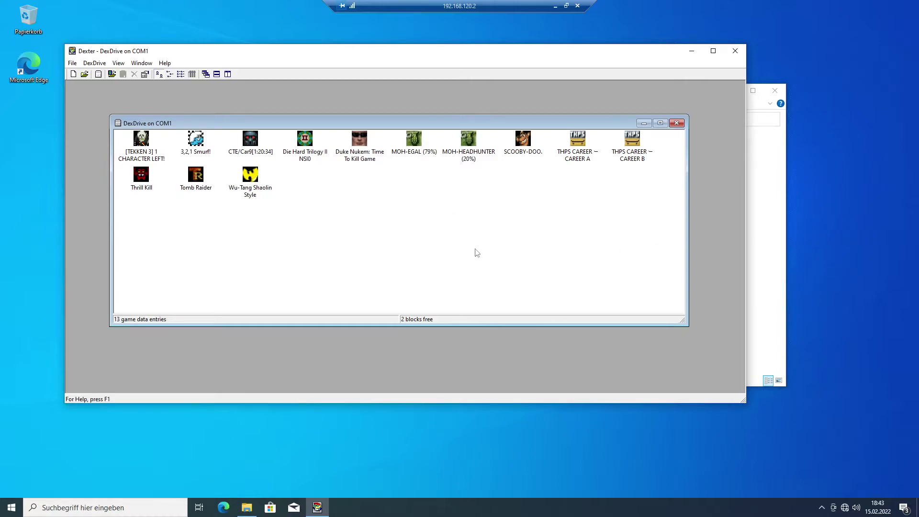
{"action": "left_click_drag", "start_coordinate": [398, 50], "coordinate": [443, 106]}
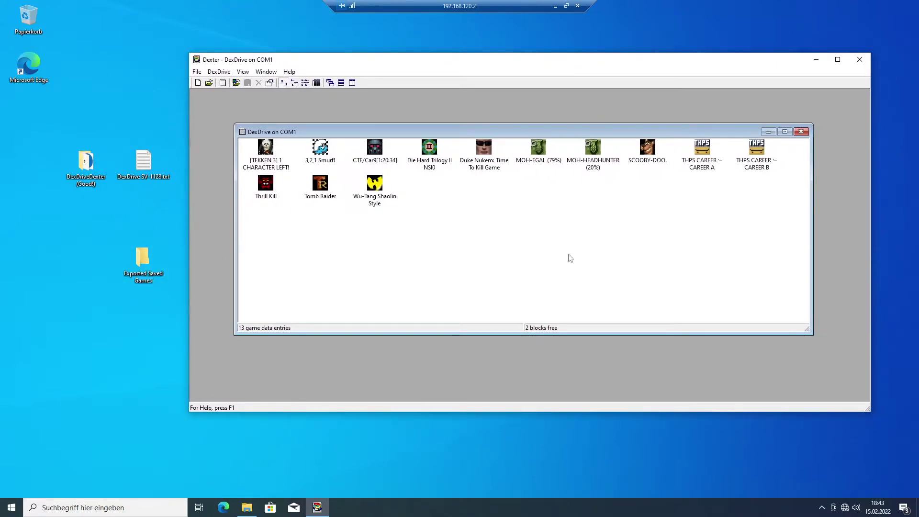
Step: Save all saved games on the memory card as single game files (*.mcs) in the desktop's Exported Saved Games folder
{"action": "left_click_drag", "start_coordinate": [782, 262], "coordinate": [263, 139]}
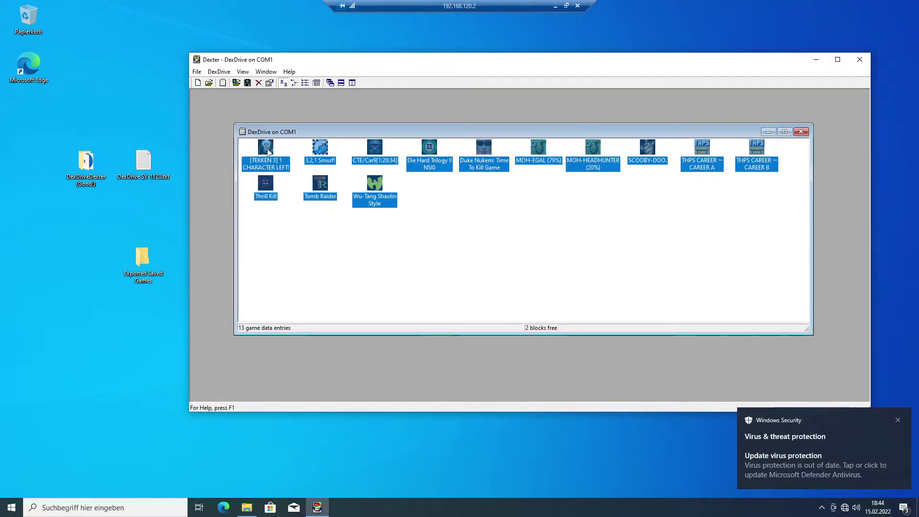
{"action": "right_click", "coordinate": [268, 152]}
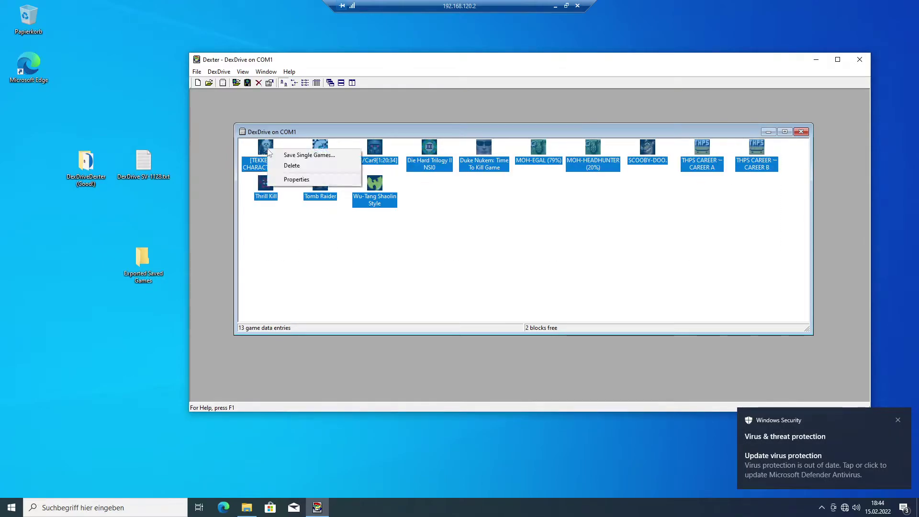
{"action": "left_click", "coordinate": [305, 157]}
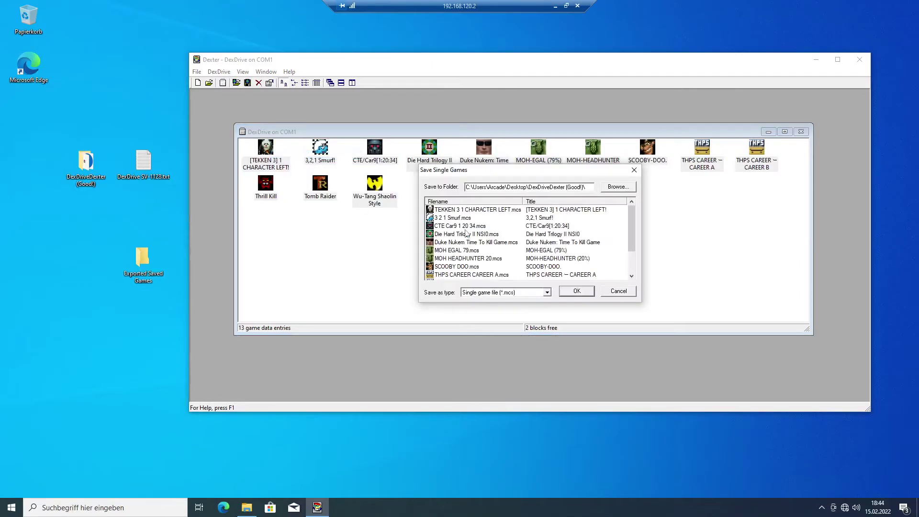
{"action": "left_click", "coordinate": [611, 189]}
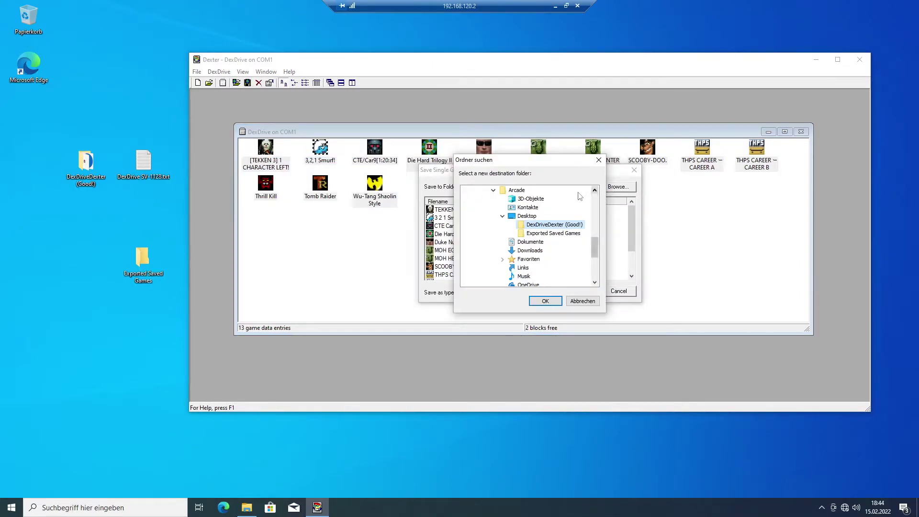
{"action": "left_click", "coordinate": [534, 234]}
{"action": "left_click", "coordinate": [546, 299]}
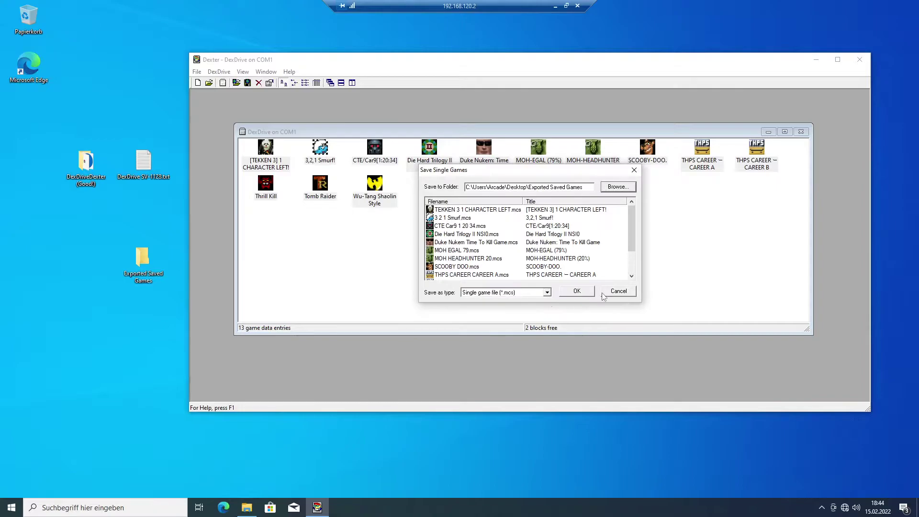
{"action": "left_click", "coordinate": [578, 292]}
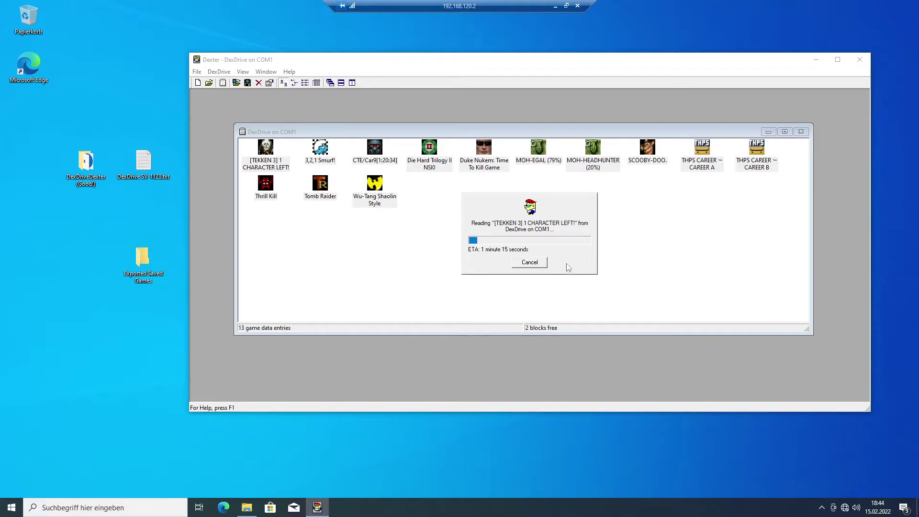
Step: Open the Exported Saved Games folder beside Dexter to check the exported files during the transfer
{"action": "double_click", "coordinate": [148, 257]}
{"action": "left_click_drag", "start_coordinate": [498, 106], "coordinate": [277, 153]}
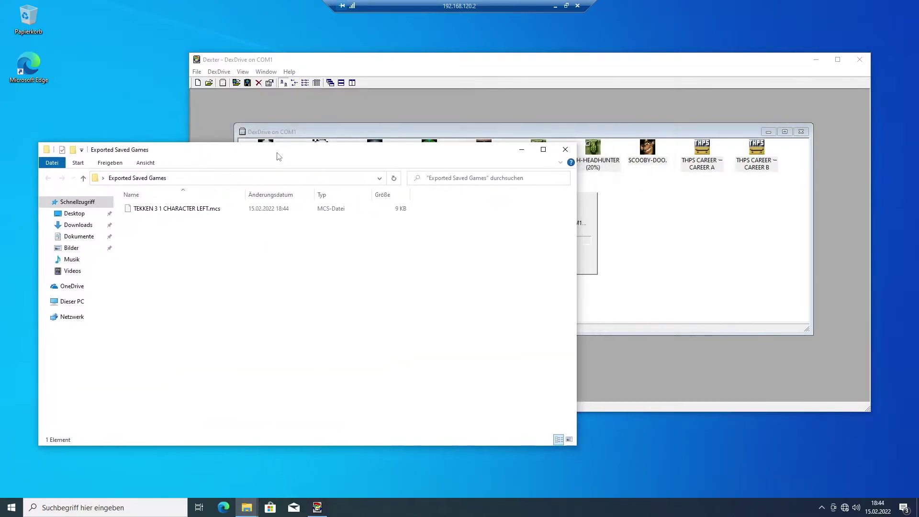
{"action": "left_click", "coordinate": [214, 211]}
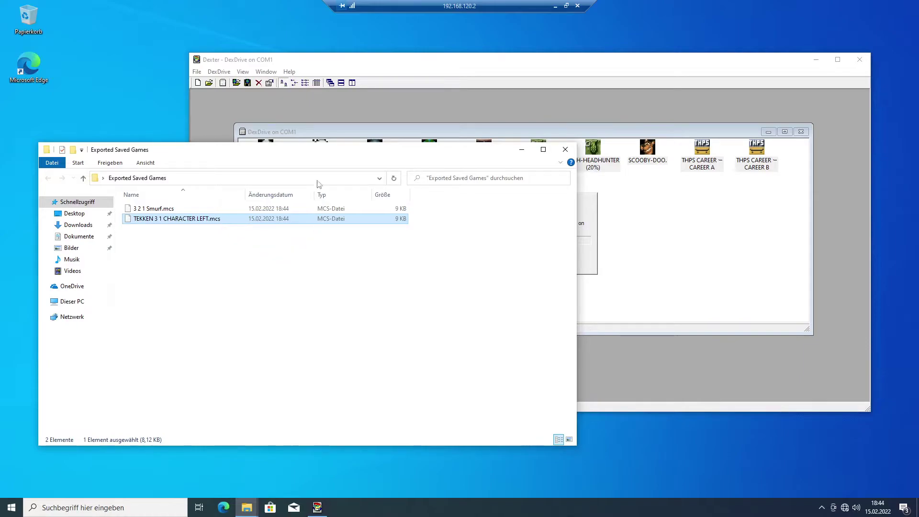
{"action": "left_click_drag", "start_coordinate": [321, 158], "coordinate": [313, 192]}
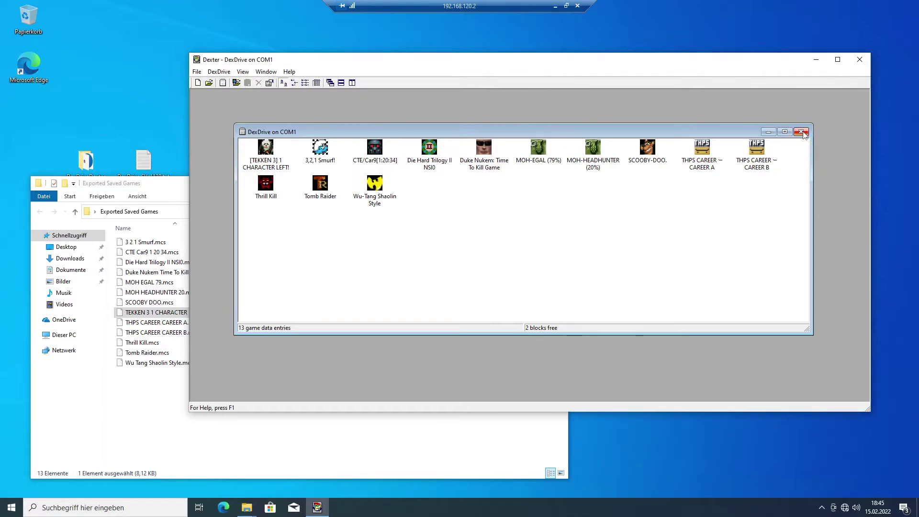
Step: Close the DexDrive card window, Dexter and the DexDriveDexter (Good!) folder window
{"action": "left_click", "coordinate": [801, 132]}
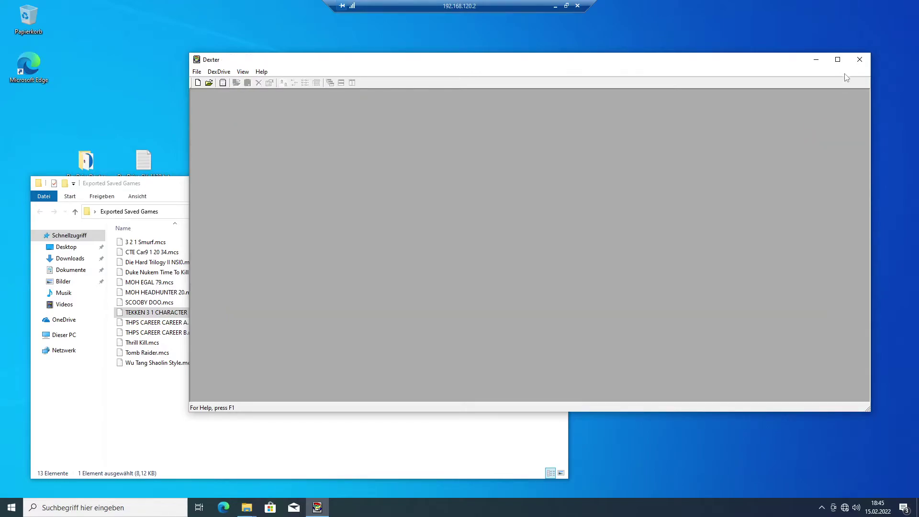
{"action": "left_click", "coordinate": [859, 59]}
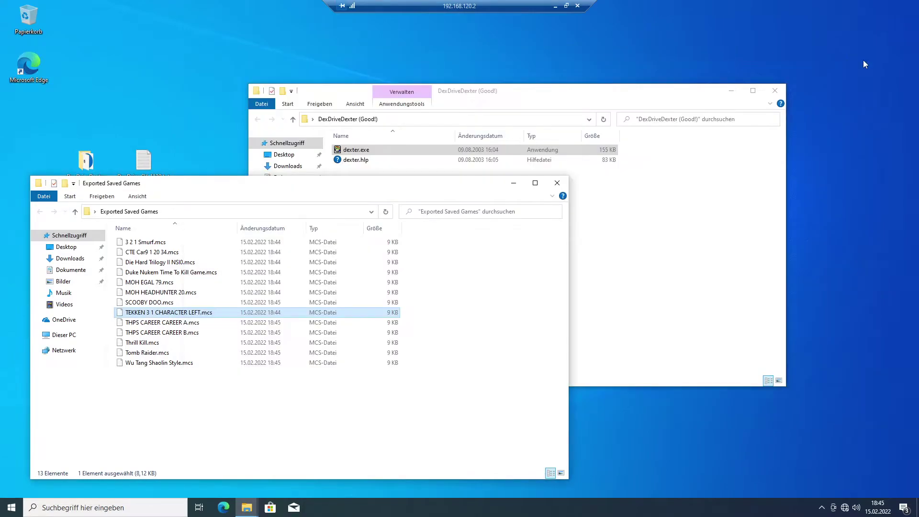
{"action": "left_click", "coordinate": [774, 90]}
Step: Check the combined properties of all exported .mcs files in the Exported Saved Games folder, leaving them unchanged
{"action": "left_click_drag", "start_coordinate": [401, 190], "coordinate": [537, 92]}
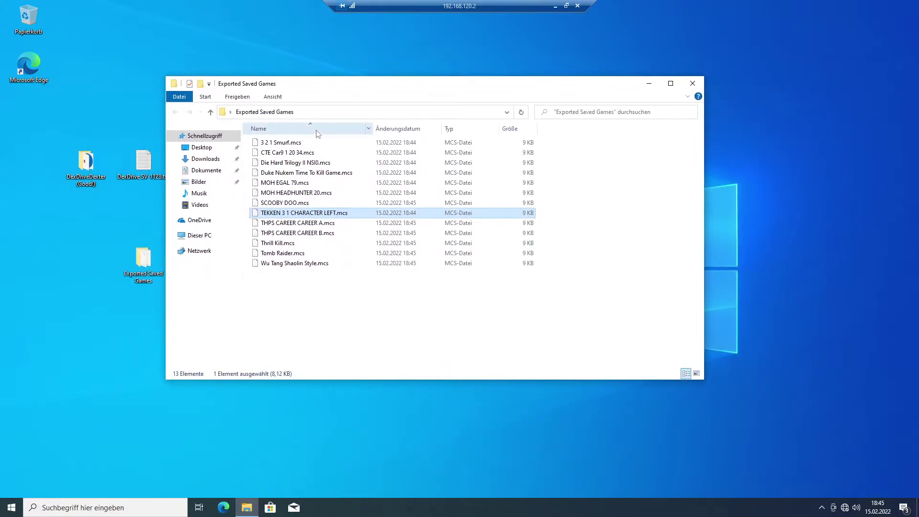
{"action": "left_click_drag", "start_coordinate": [342, 90], "coordinate": [407, 95]}
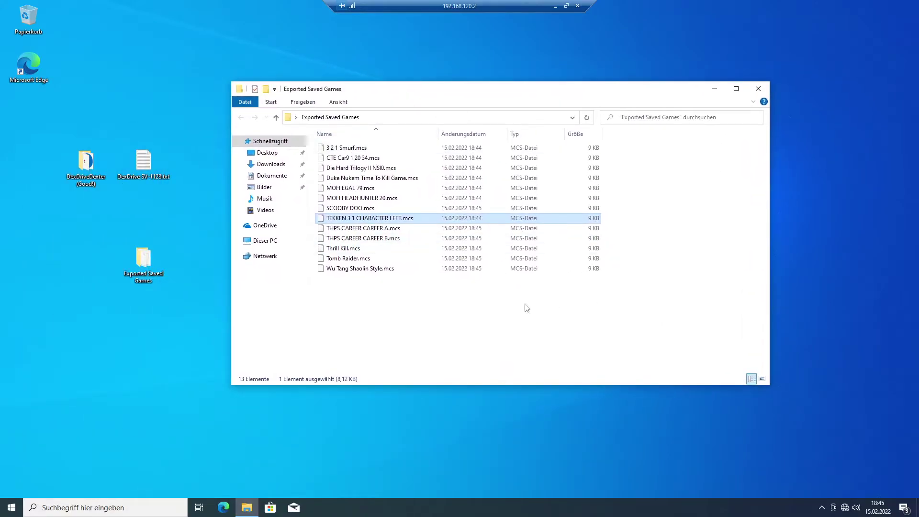
{"action": "left_click_drag", "start_coordinate": [459, 307], "coordinate": [350, 155]}
{"action": "right_click", "coordinate": [350, 154]}
{"action": "left_click", "coordinate": [405, 273]}
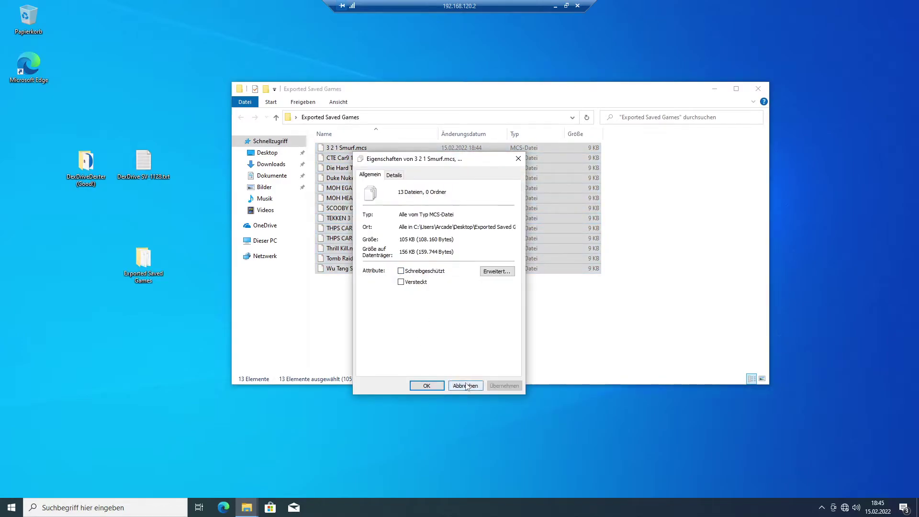
{"action": "left_click", "coordinate": [465, 386]}
{"action": "left_click", "coordinate": [402, 322]}
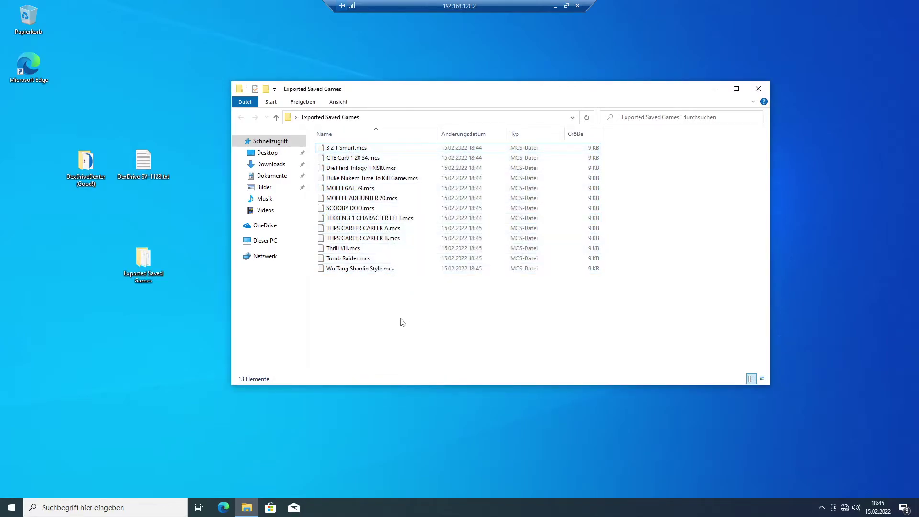
{"action": "left_click", "coordinate": [143, 261]}
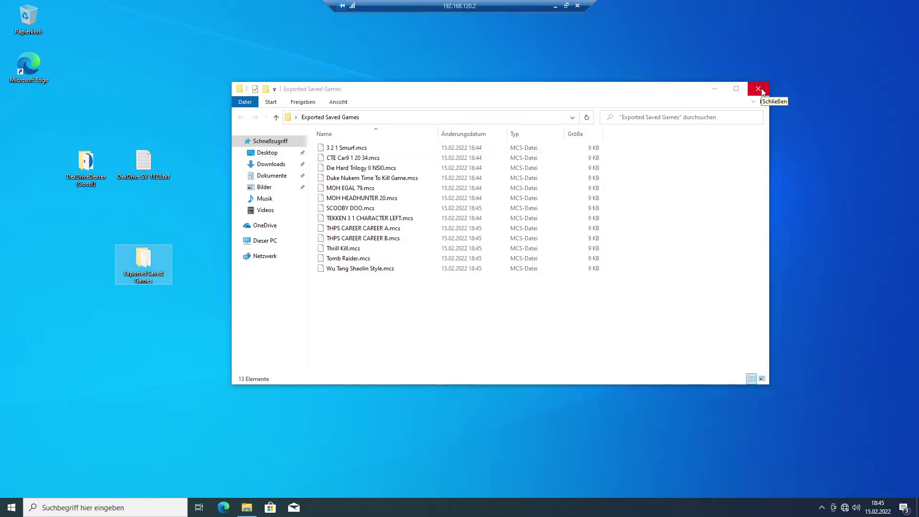
Step: Copy the Exported Saved Games folder from the remote desktop and paste it into the PS1 folder on the local computer
{"action": "left_click", "coordinate": [758, 89]}
{"action": "right_click", "coordinate": [150, 257]}
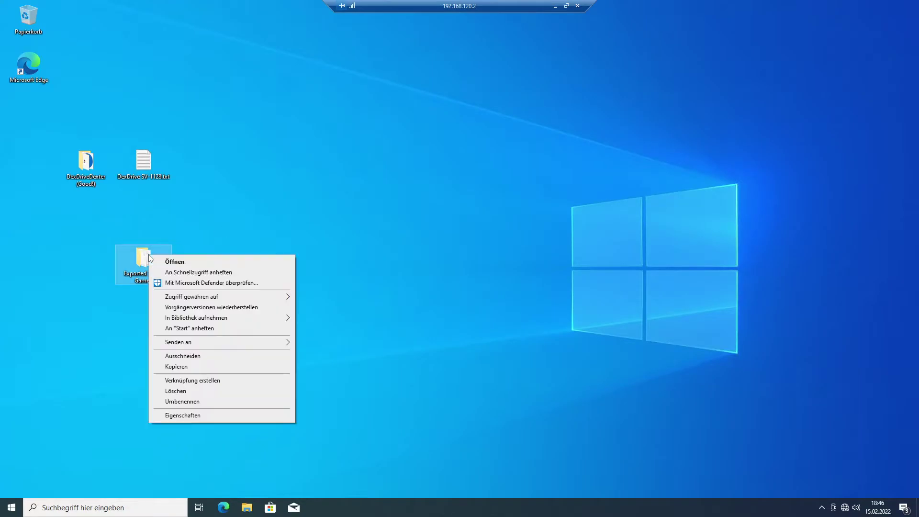
{"action": "left_click", "coordinate": [180, 366]}
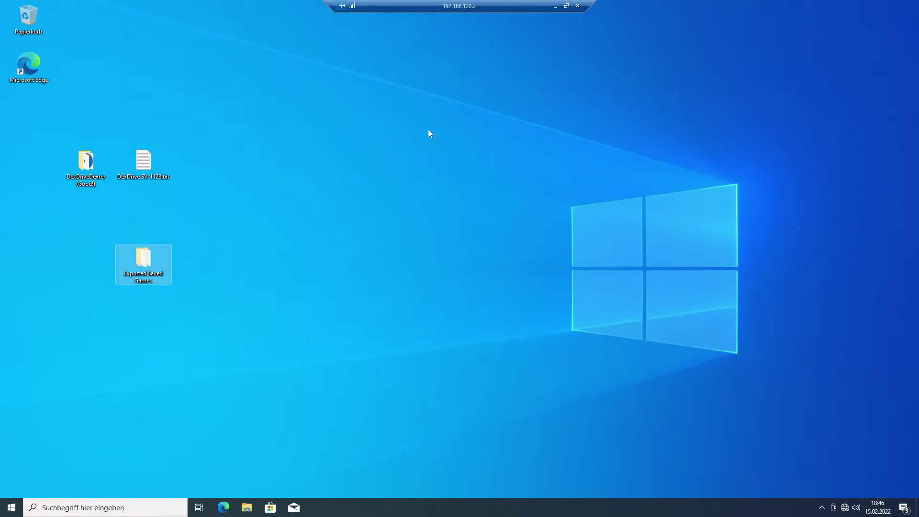
{"action": "left_click", "coordinate": [555, 8]}
{"action": "double_click", "coordinate": [316, 258]}
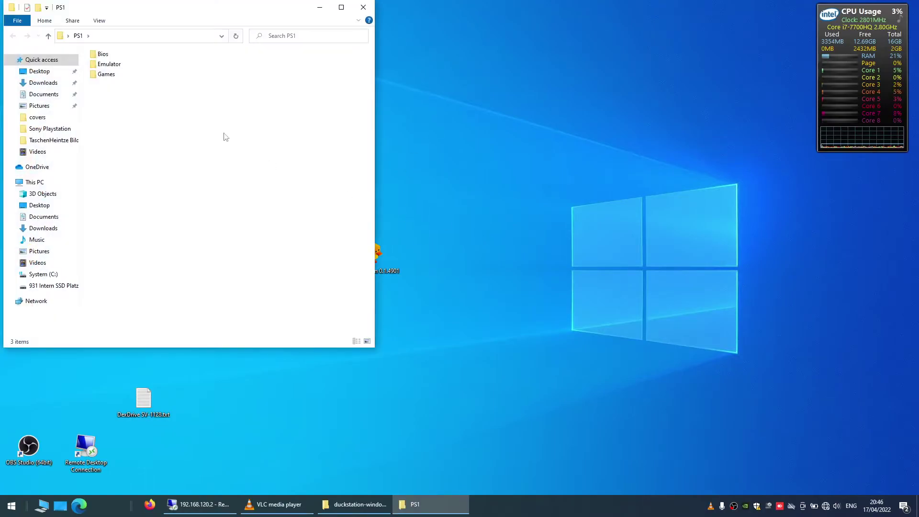
{"action": "left_click_drag", "start_coordinate": [174, 15], "coordinate": [526, 94]}
{"action": "right_click", "coordinate": [510, 236]}
{"action": "left_click", "coordinate": [531, 301]}
{"action": "left_click", "coordinate": [488, 185]}
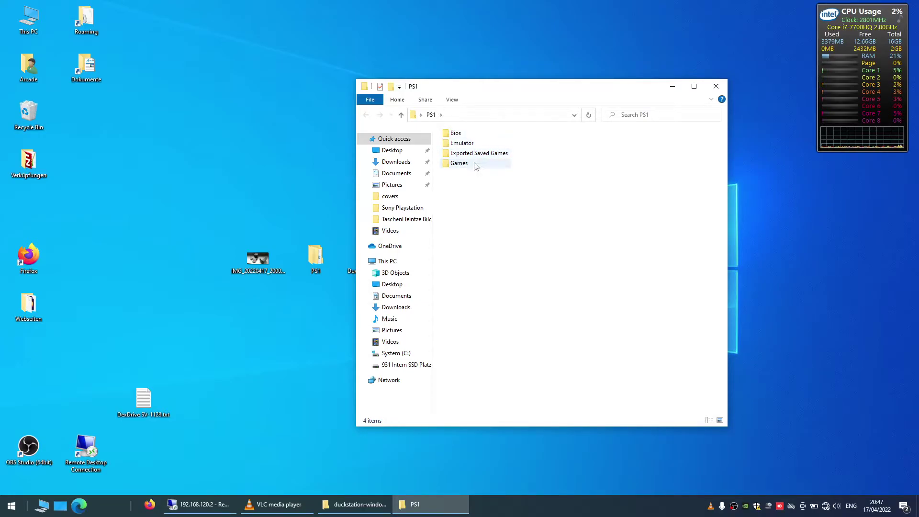
{"action": "left_click_drag", "start_coordinate": [544, 92], "coordinate": [613, 94]}
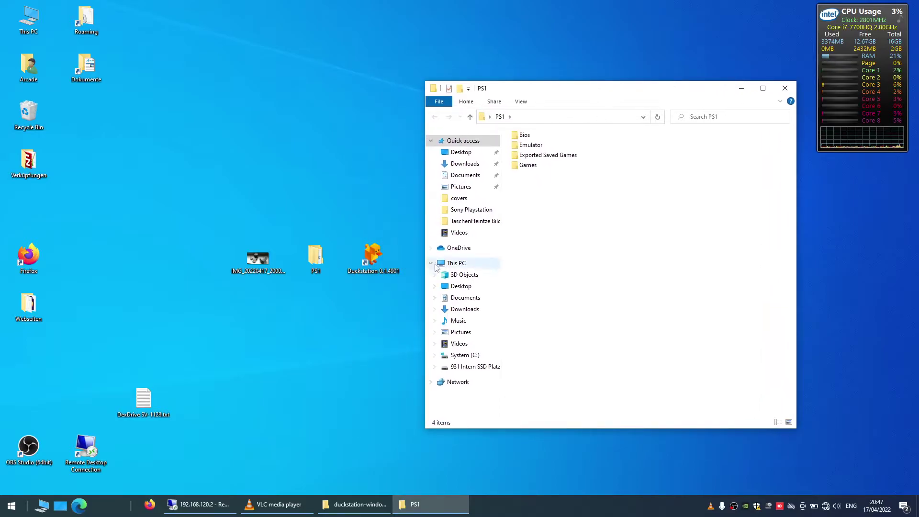
{"action": "double_click", "coordinate": [383, 259]}
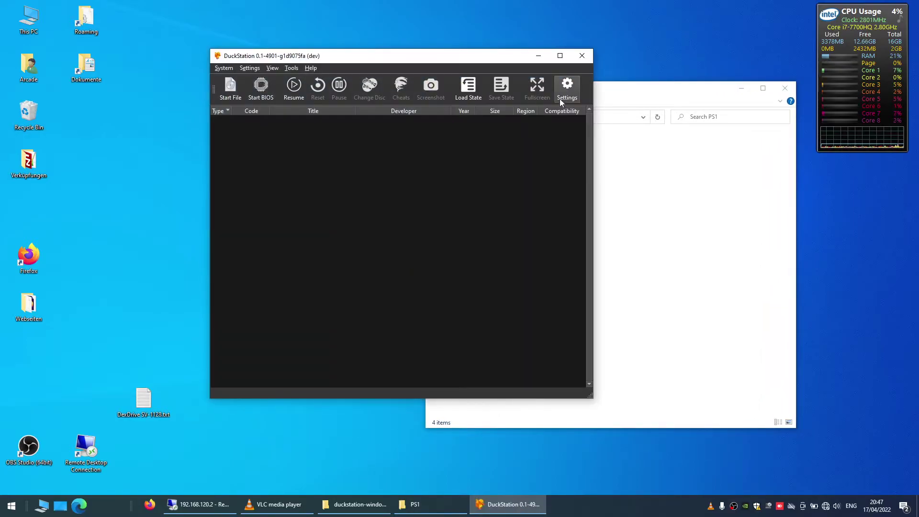
{"action": "left_click_drag", "start_coordinate": [460, 60], "coordinate": [483, 57]}
{"action": "left_click", "coordinate": [590, 85]}
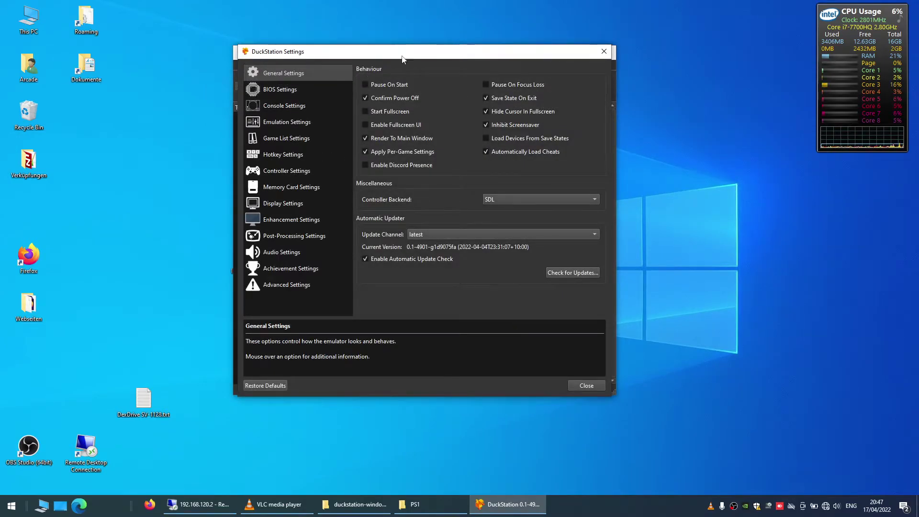
{"action": "left_click_drag", "start_coordinate": [386, 56], "coordinate": [574, 63]}
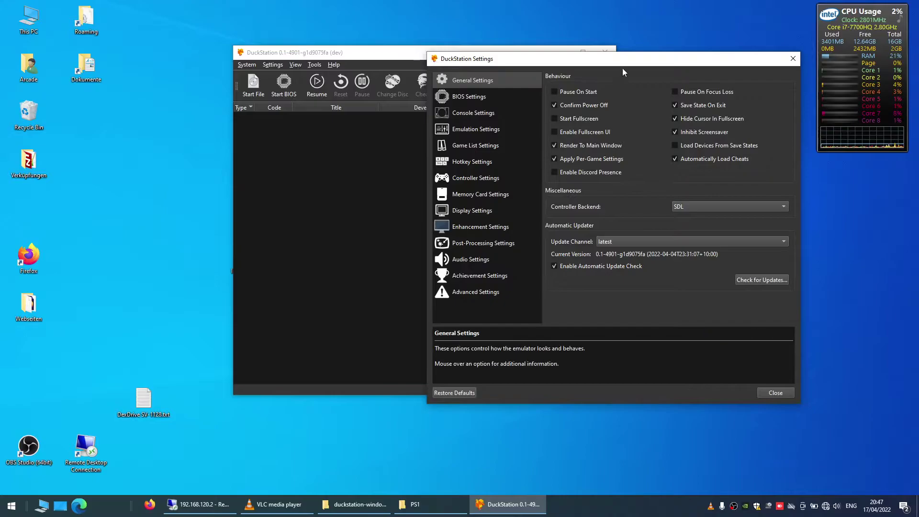
{"action": "left_click_drag", "start_coordinate": [624, 59], "coordinate": [406, 66]}
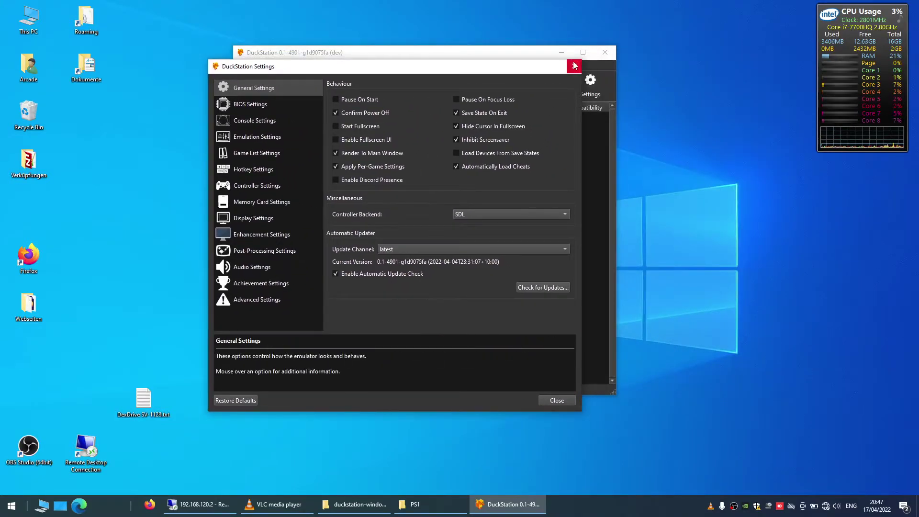
{"action": "left_click", "coordinate": [574, 66]}
{"action": "left_click", "coordinate": [611, 53]}
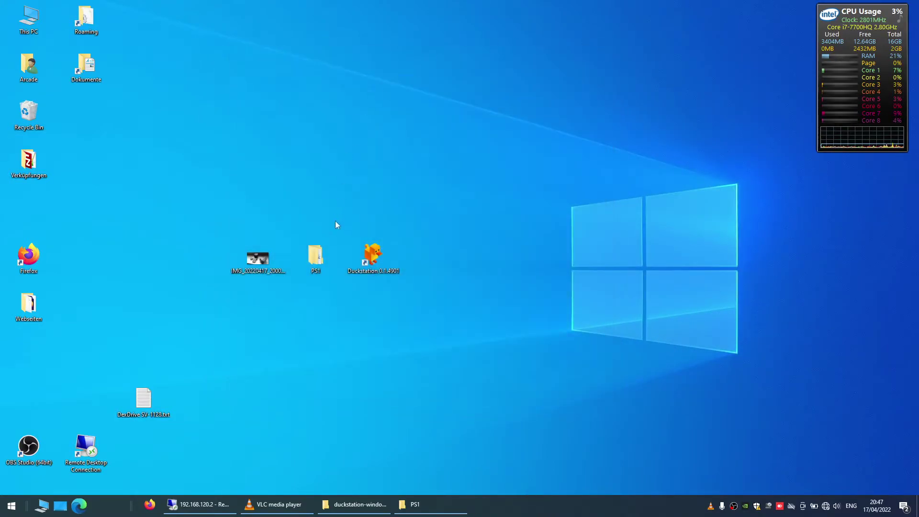
Step: Open the Exported Saved Games folder inside PS1 and look over the copied .mcs files
{"action": "double_click", "coordinate": [314, 258]}
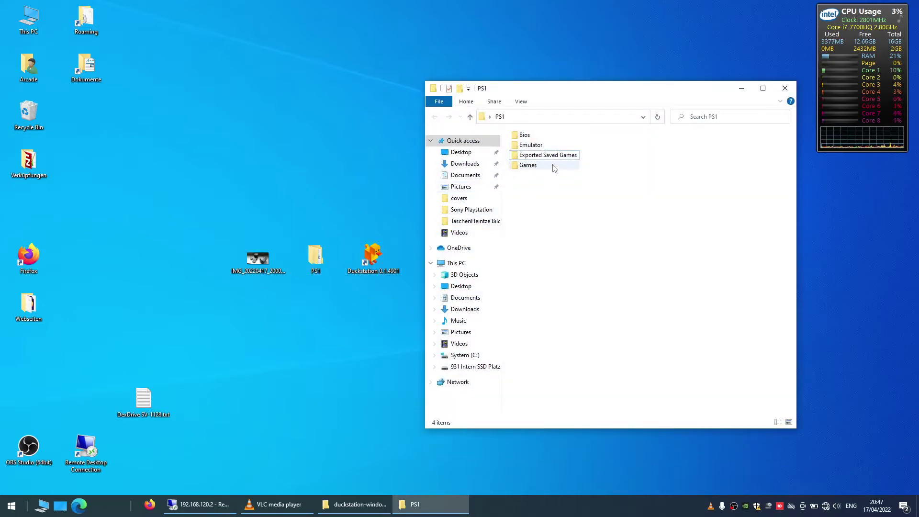
{"action": "double_click", "coordinate": [548, 155]}
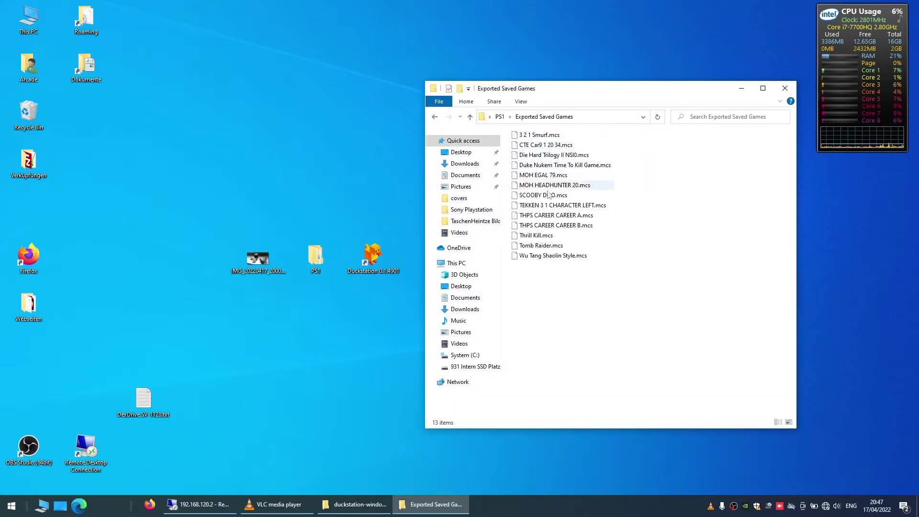
{"action": "left_click_drag", "start_coordinate": [567, 311], "coordinate": [548, 128]}
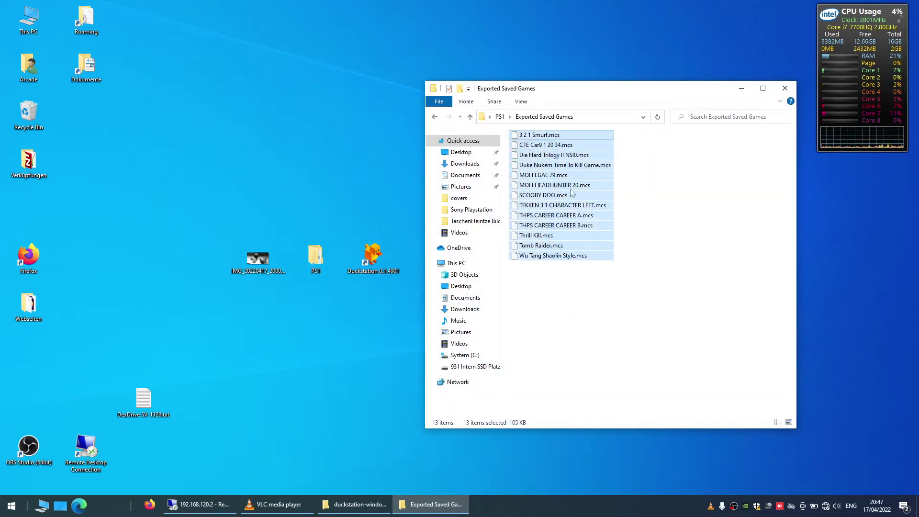
{"action": "left_click", "coordinate": [589, 327]}
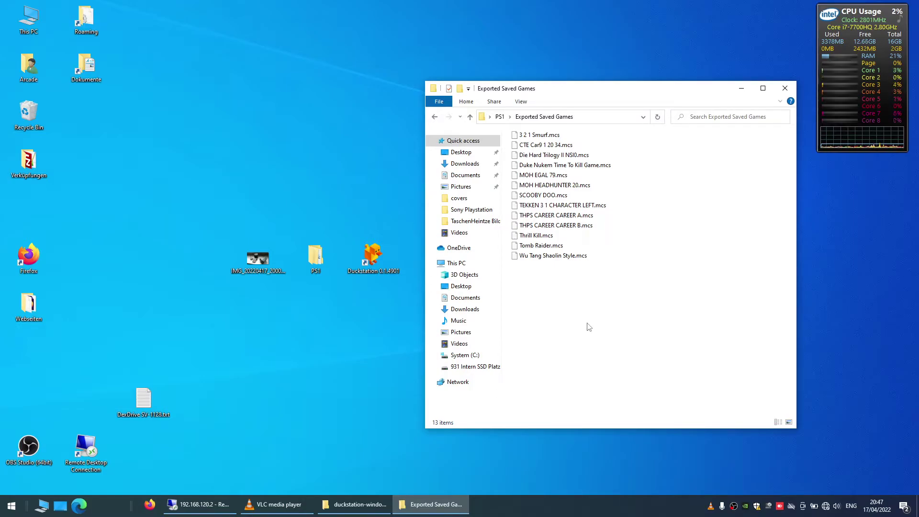
{"action": "left_click", "coordinate": [539, 157]}
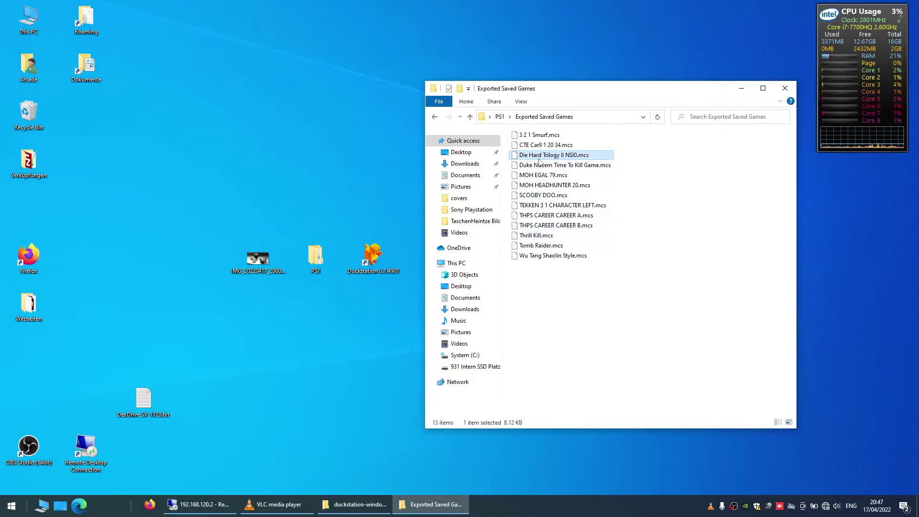
{"action": "left_click", "coordinate": [548, 206]}
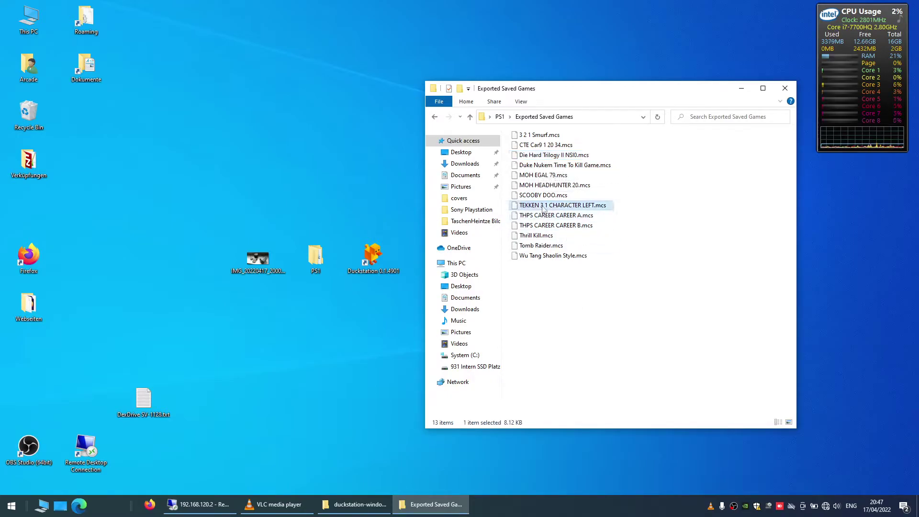
Step: Open the emulator's savestates folder under PS1 in a second window and place it beside the Exported Saved Games window
{"action": "double_click", "coordinate": [315, 258]}
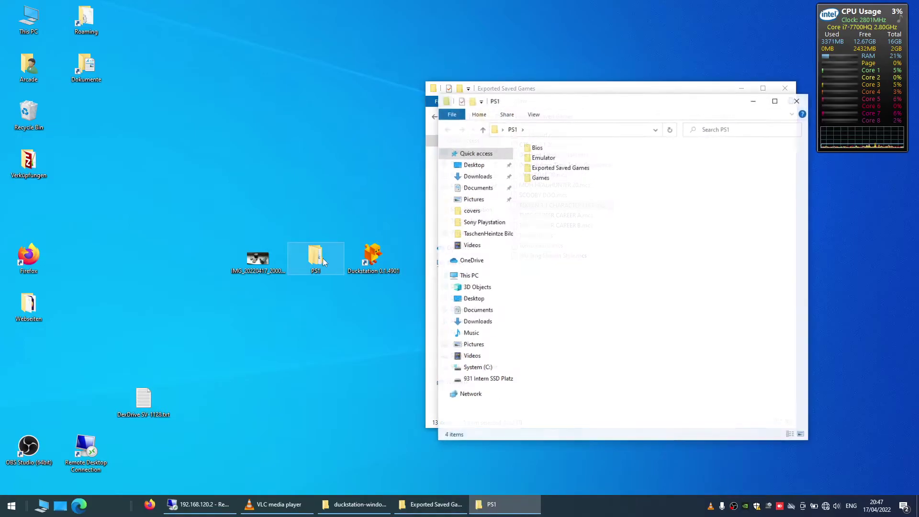
{"action": "double_click", "coordinate": [550, 157]}
{"action": "left_click", "coordinate": [551, 149]}
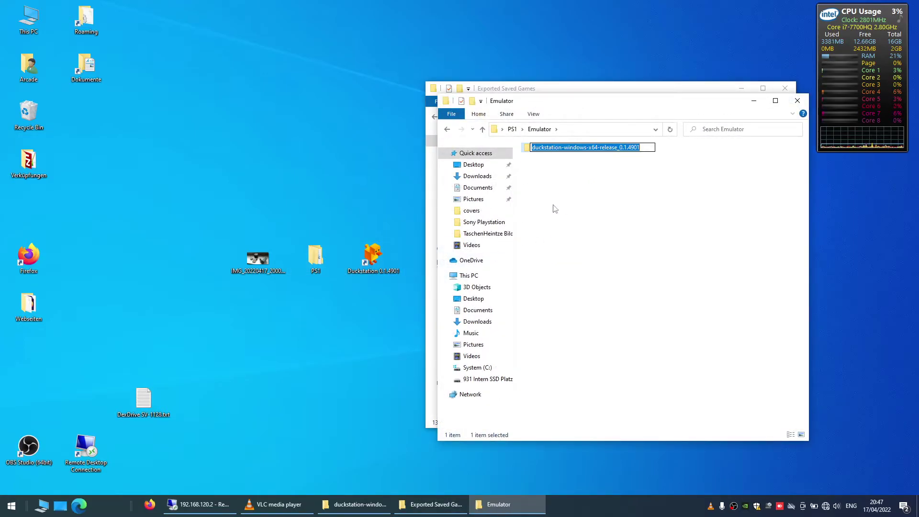
{"action": "double_click", "coordinate": [559, 149]}
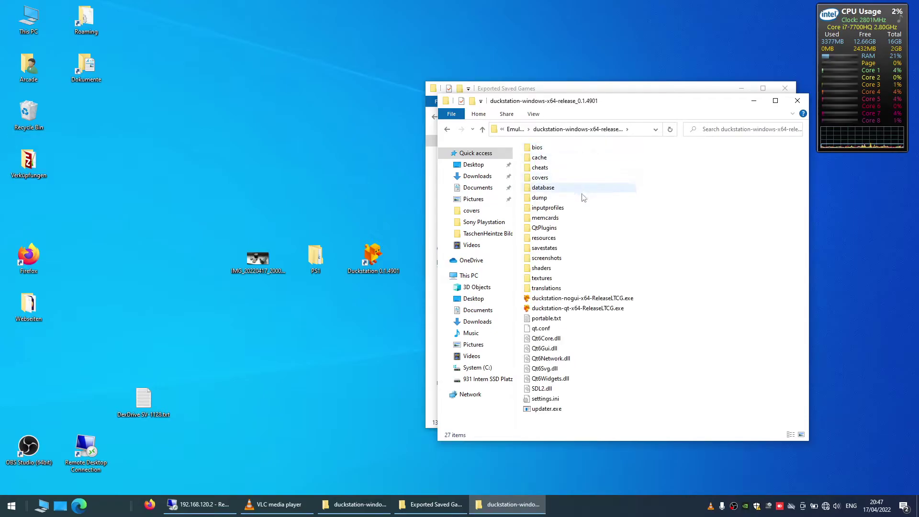
{"action": "left_click", "coordinate": [558, 250]}
{"action": "double_click", "coordinate": [558, 249]}
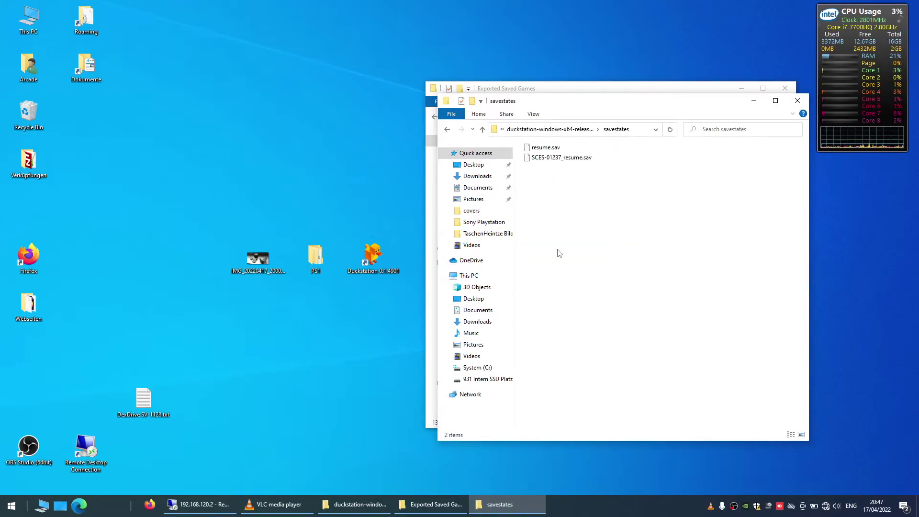
{"action": "left_click_drag", "start_coordinate": [574, 214], "coordinate": [530, 144]}
{"action": "left_click", "coordinate": [574, 190]}
{"action": "left_click_drag", "start_coordinate": [592, 105], "coordinate": [223, 81]}
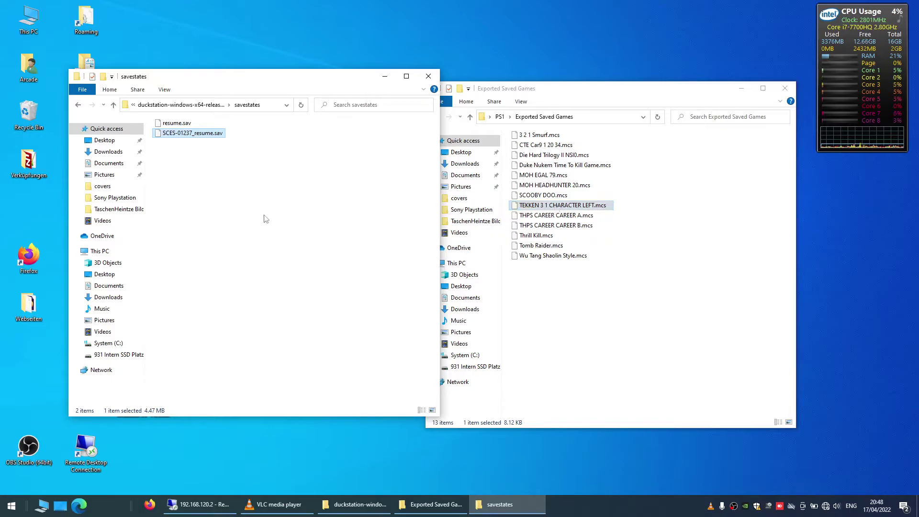
Step: Delete both .sav files from the savestates folder, return to the emulator's main folder and minimize its window
{"action": "left_click", "coordinate": [207, 153]}
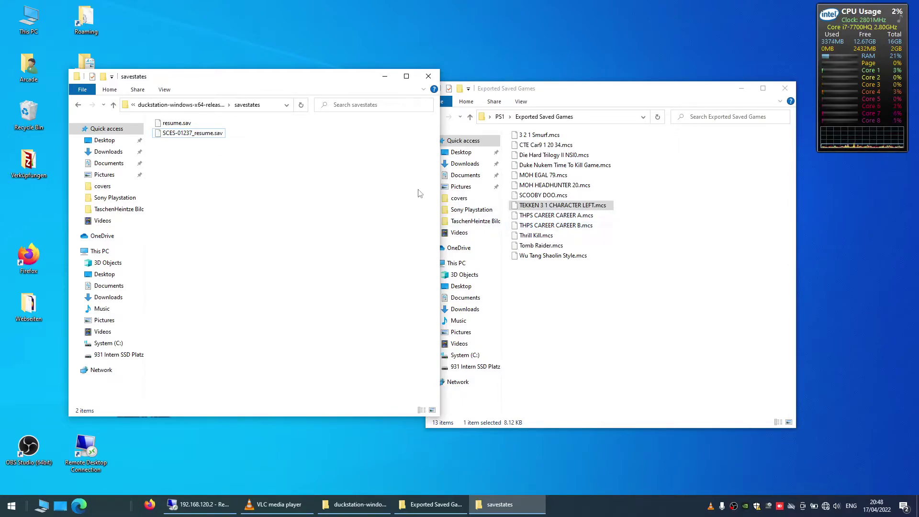
{"action": "left_click_drag", "start_coordinate": [220, 179], "coordinate": [165, 124]}
{"action": "key", "text": "Delete"}
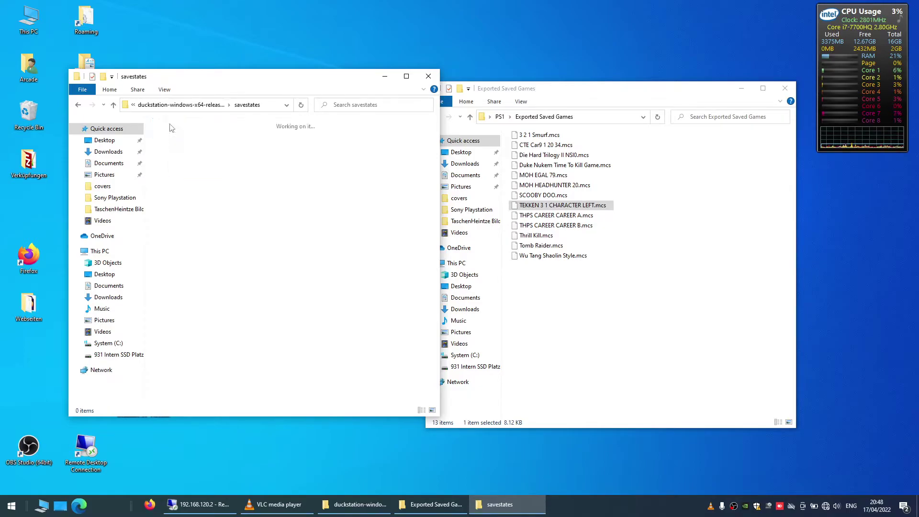
{"action": "left_click", "coordinate": [196, 102]}
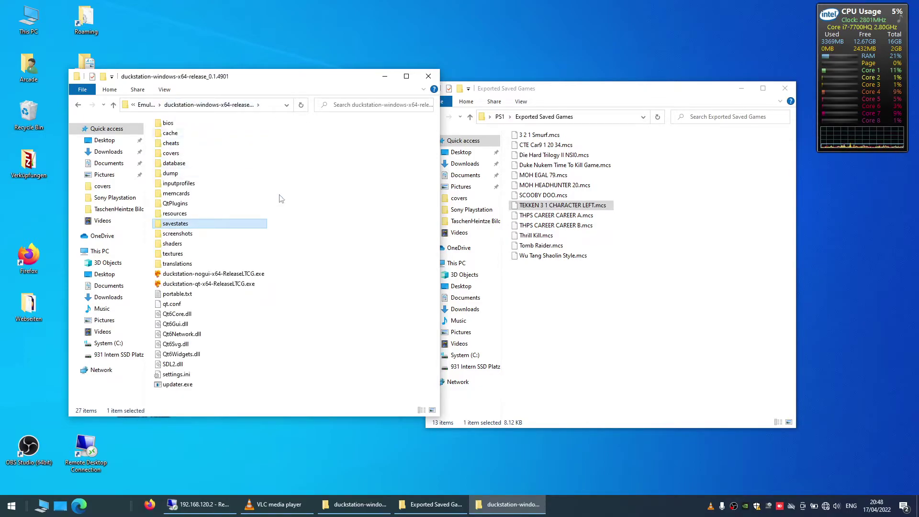
{"action": "left_click", "coordinate": [384, 76]}
Step: Launch DuckStation and open the Memory Card Editor from its memory card settings
{"action": "double_click", "coordinate": [372, 256]}
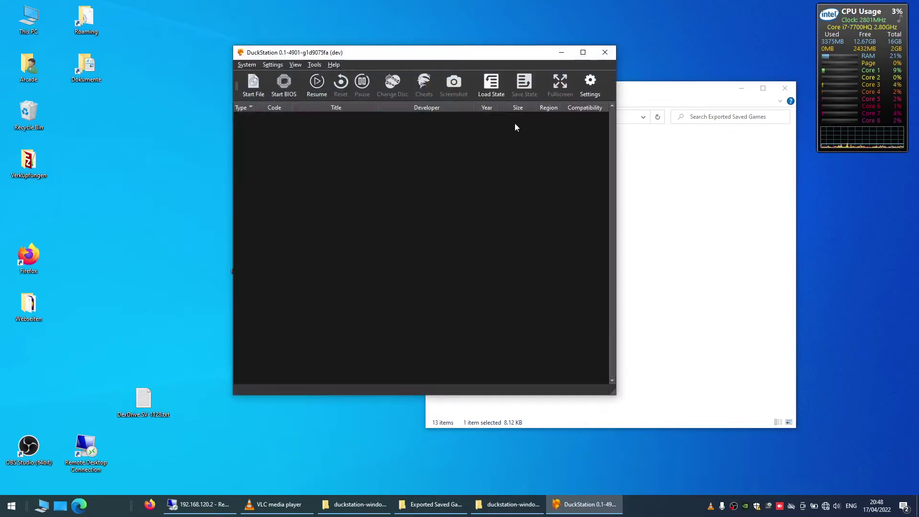
{"action": "left_click", "coordinate": [590, 82]}
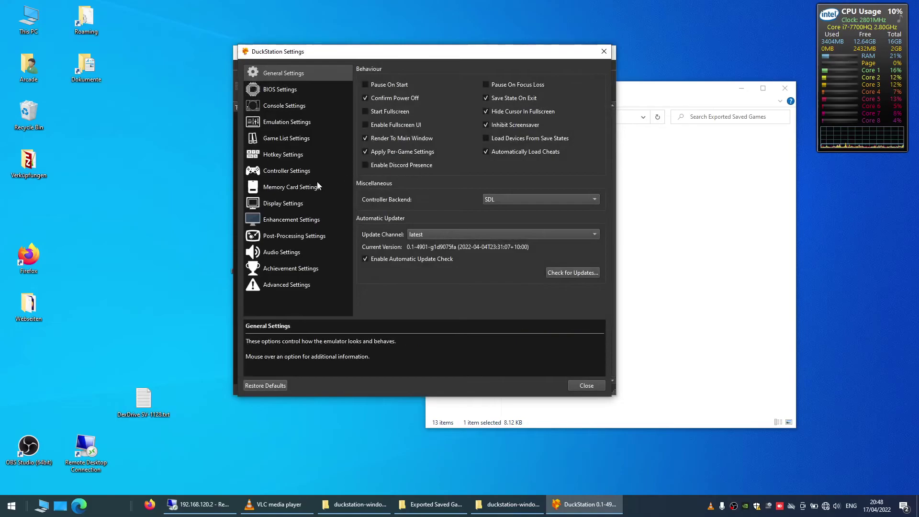
{"action": "left_click", "coordinate": [291, 189]}
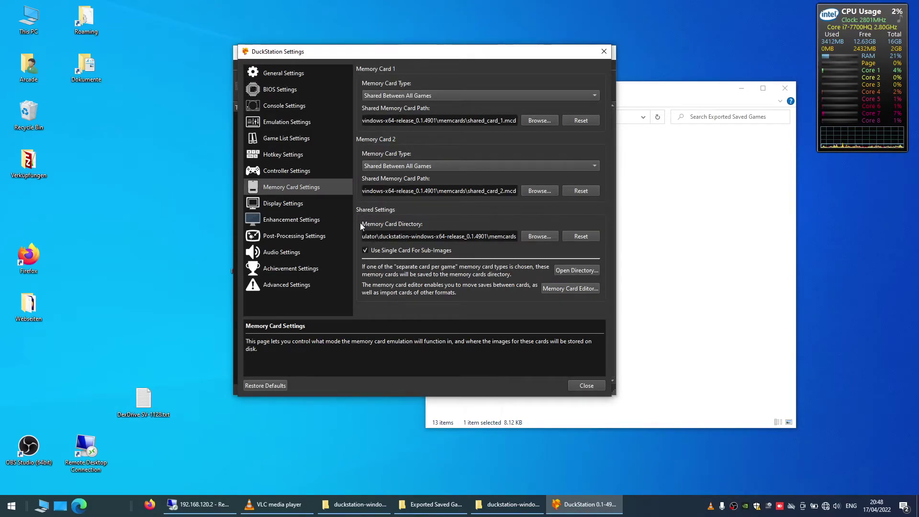
{"action": "left_click", "coordinate": [568, 290]}
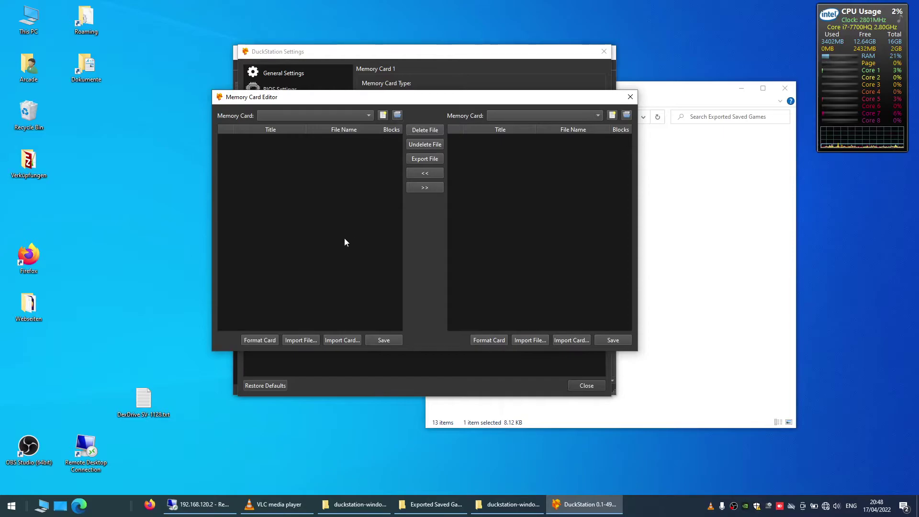
Step: Create a new memory card named MyCard in the memcards folder and format it
{"action": "left_click", "coordinate": [384, 115]}
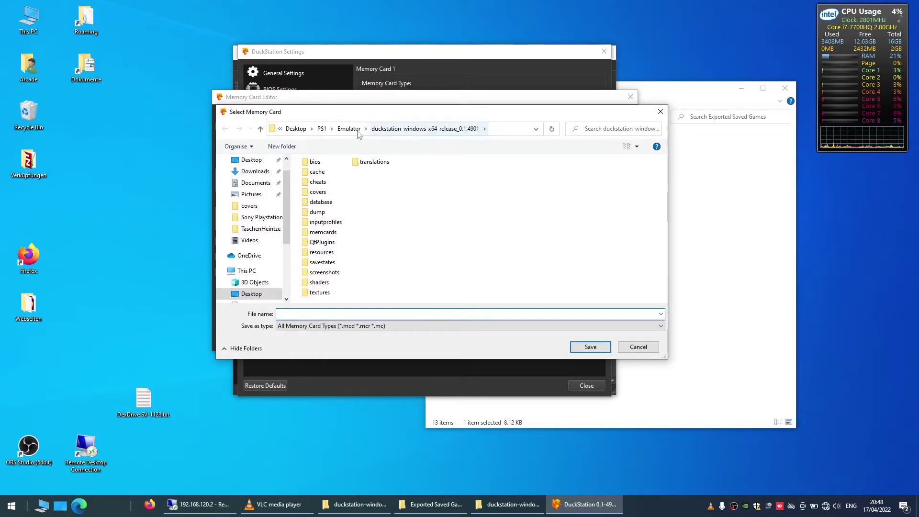
{"action": "left_click", "coordinate": [333, 235]}
{"action": "double_click", "coordinate": [334, 234]}
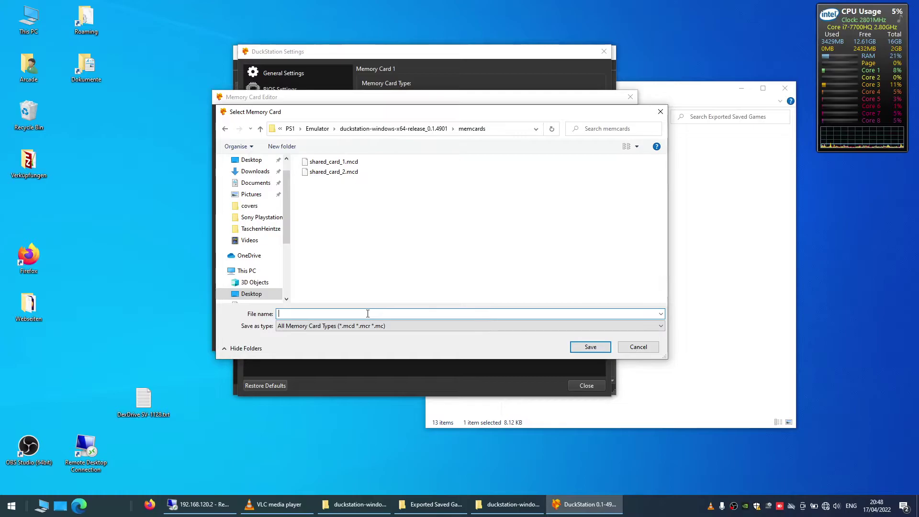
{"action": "type", "text": "Myfiel"}
{"action": "key", "text": "BackSpace"}
{"action": "type", "text": "Card"}
{"action": "key", "text": "Return"}
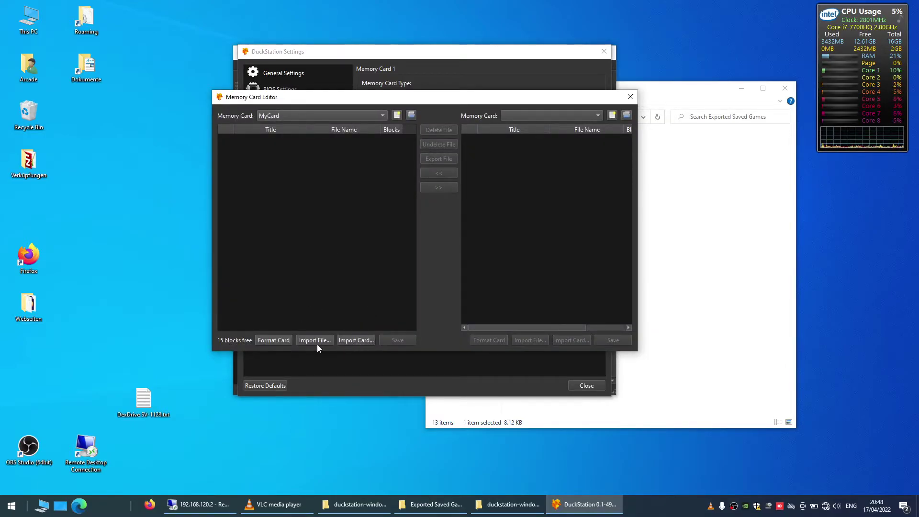
{"action": "left_click", "coordinate": [268, 339]}
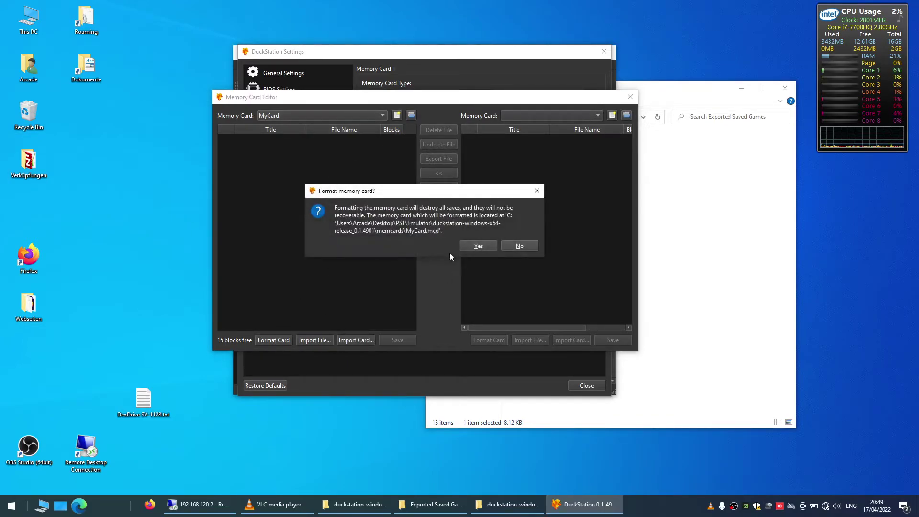
{"action": "left_click", "coordinate": [478, 245]}
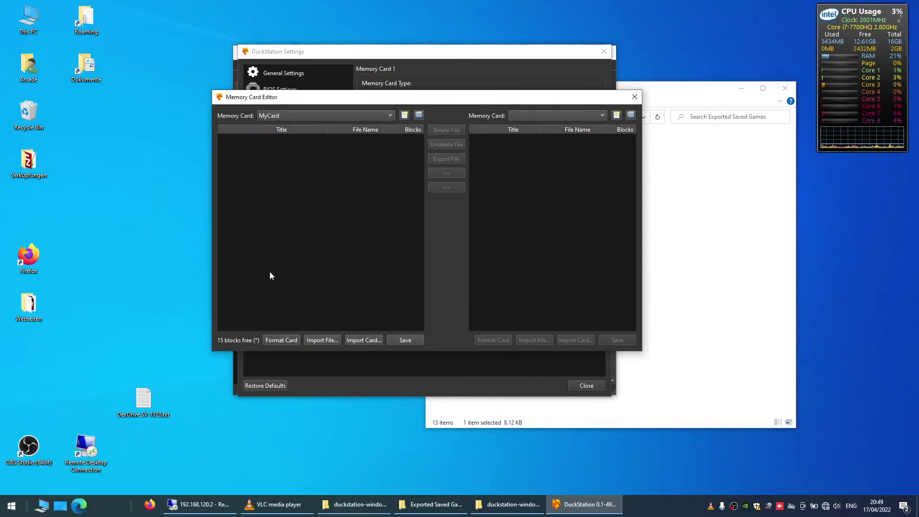
Step: Import the save file Die Hard Trilogy II NSI0.mcs from the PS1 Exported Saved Games folder into MyCard
{"action": "left_click", "coordinate": [330, 340]}
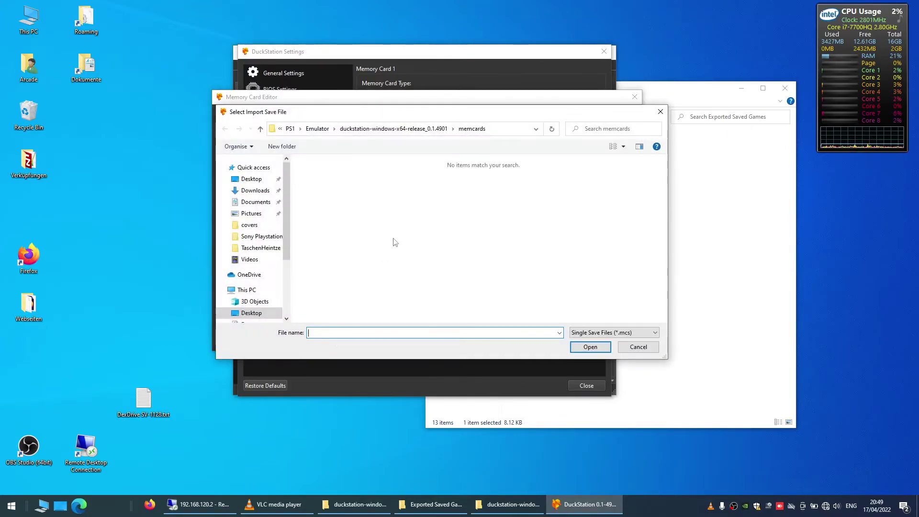
{"action": "left_click", "coordinate": [400, 130]}
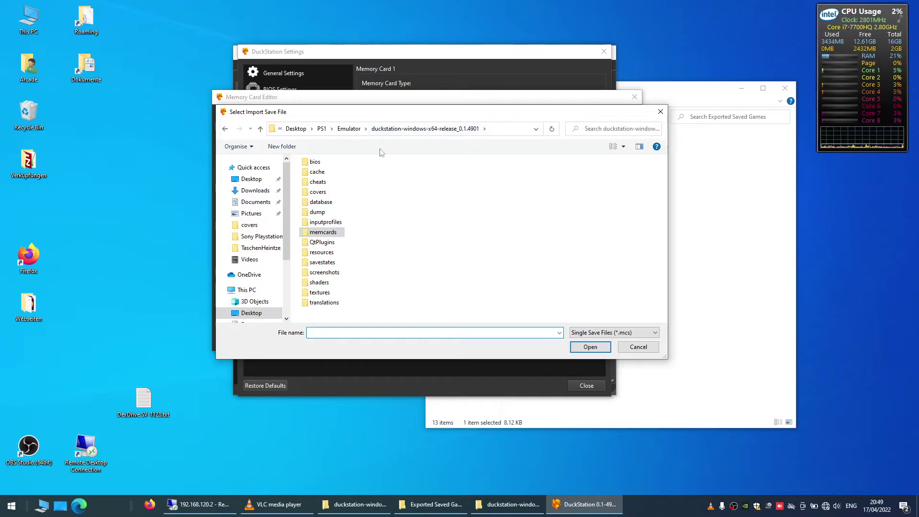
{"action": "left_click", "coordinate": [355, 132]}
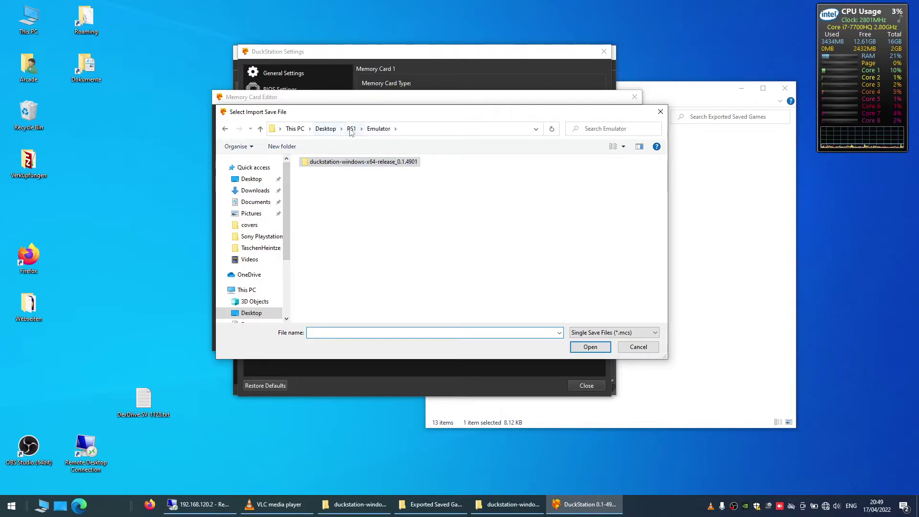
{"action": "left_click", "coordinate": [351, 129]}
{"action": "double_click", "coordinate": [337, 182]}
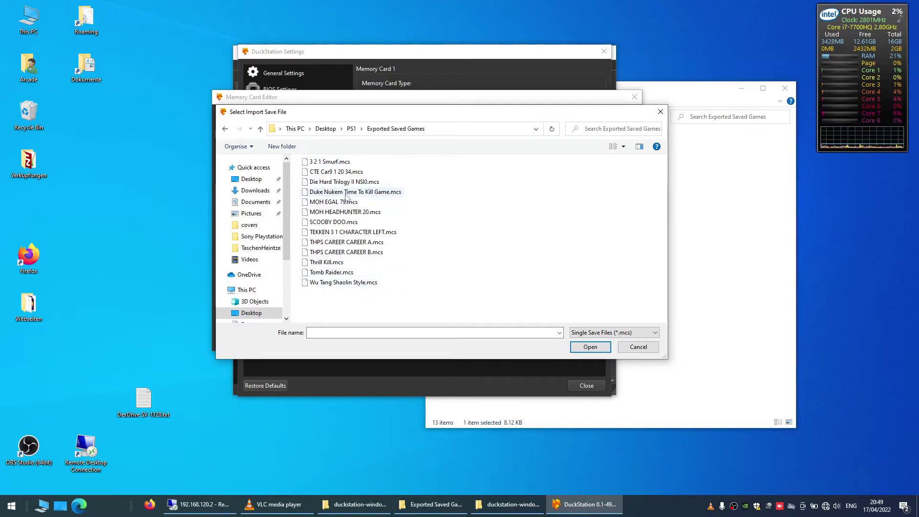
{"action": "left_click", "coordinate": [331, 186]}
{"action": "left_click", "coordinate": [436, 290]}
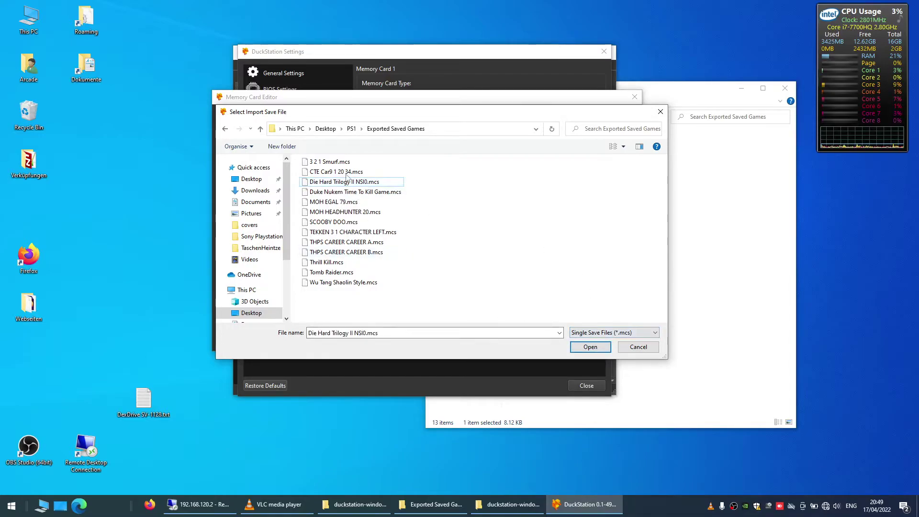
{"action": "left_click", "coordinate": [344, 182]}
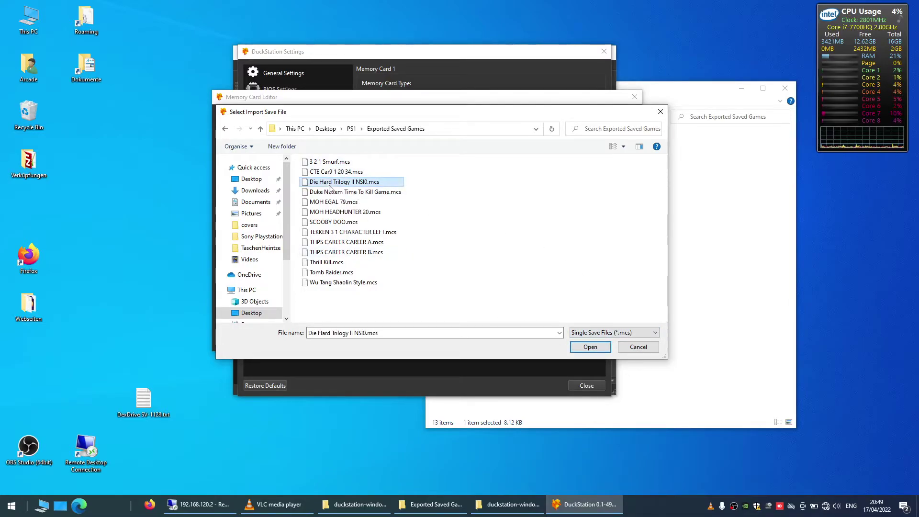
{"action": "left_click", "coordinate": [589, 346]}
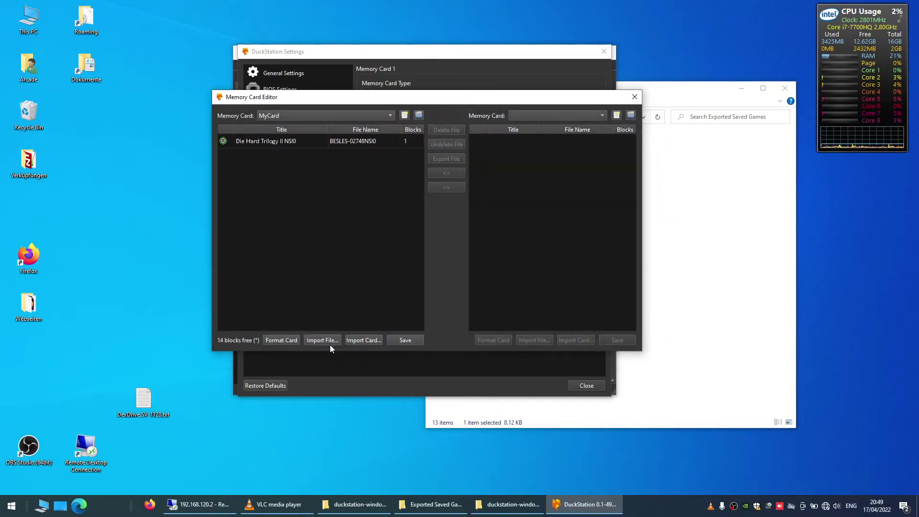
Step: Import TEKKEN 3 1 CHARACTER LEFT.mcs into MyCard, then save the card and close the Memory Card Editor
{"action": "left_click", "coordinate": [326, 343]}
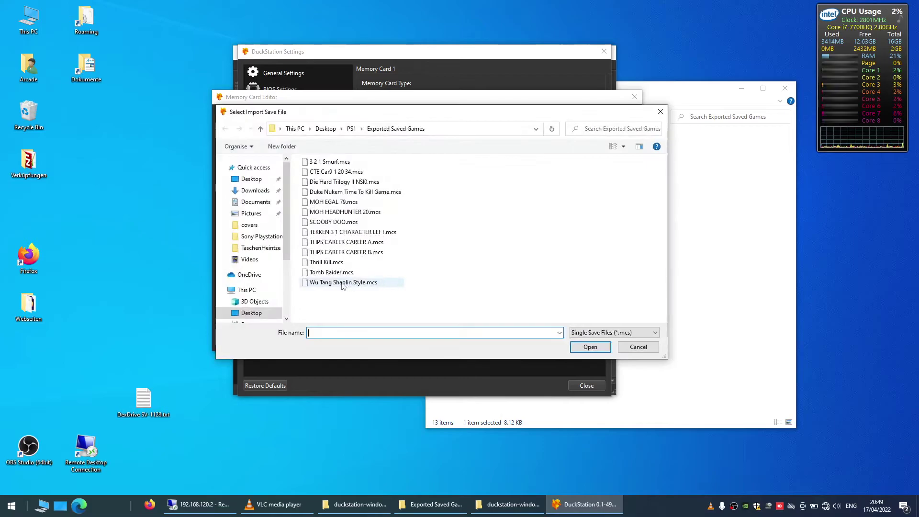
{"action": "left_click", "coordinate": [335, 232]}
{"action": "left_click", "coordinate": [590, 347]}
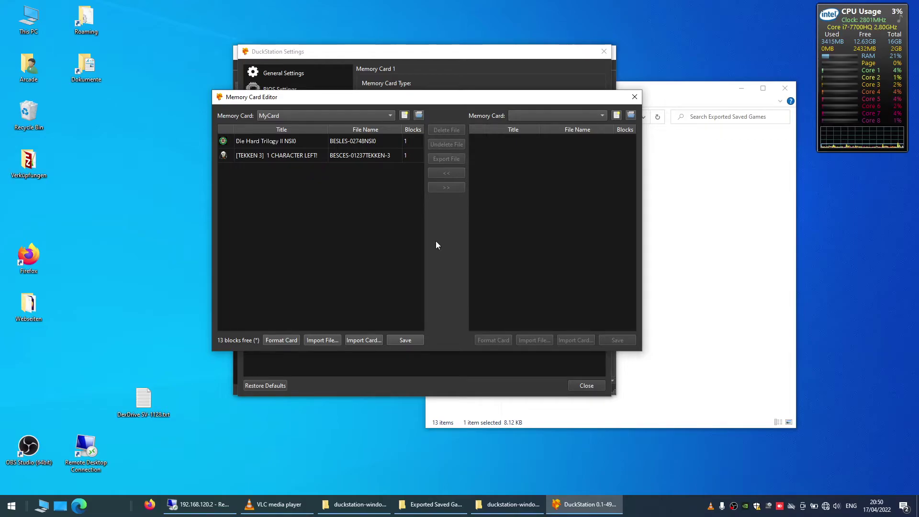
{"action": "left_click", "coordinate": [412, 340]}
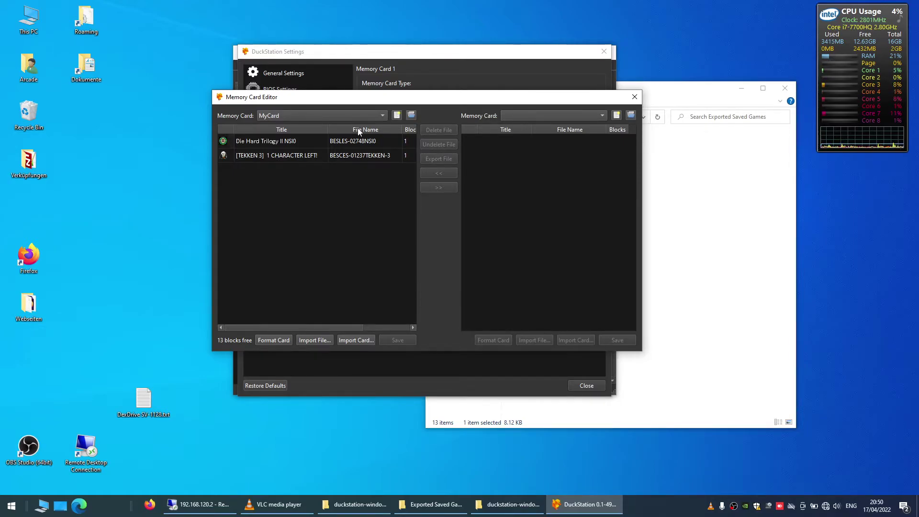
{"action": "left_click", "coordinate": [636, 99]}
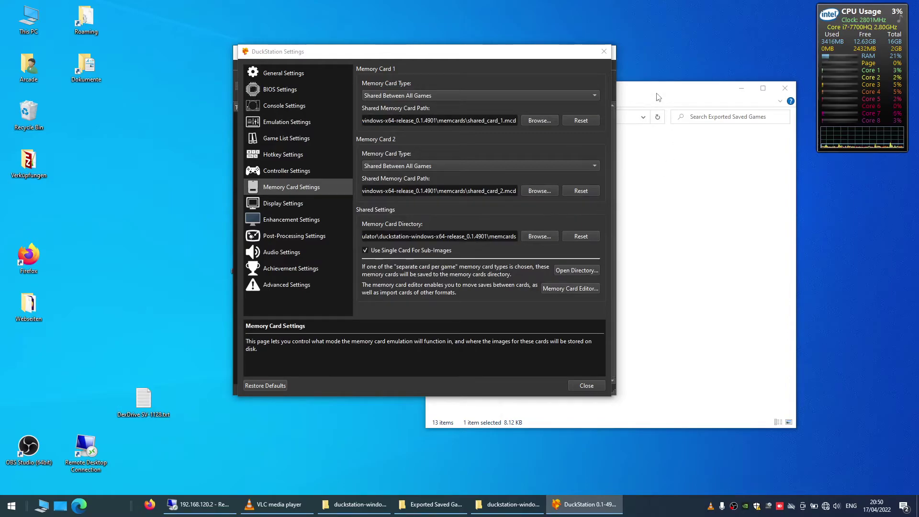
Step: Minimize the Exported Saved Games window and move the DuckStation windows aside to uncover the PS1 folder on the desktop
{"action": "left_click_drag", "start_coordinate": [660, 93], "coordinate": [688, 94]}
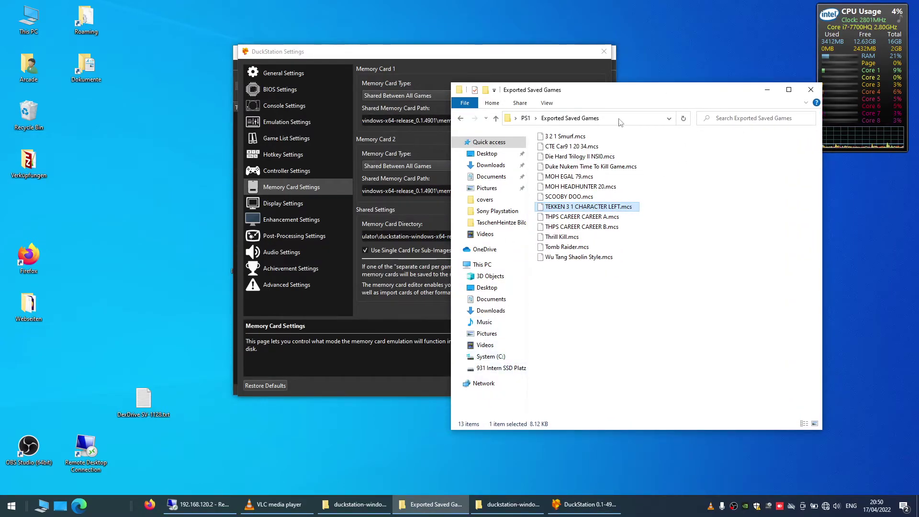
{"action": "left_click", "coordinate": [767, 89]}
{"action": "left_click_drag", "start_coordinate": [456, 56], "coordinate": [645, 108]}
{"action": "left_click_drag", "start_coordinate": [383, 53], "coordinate": [476, 40]}
Step: Open the emulator's memcards folder under PS1, select MyCard.mcd, and arrange the folder window beside the DuckStation settings
{"action": "double_click", "coordinate": [313, 262]}
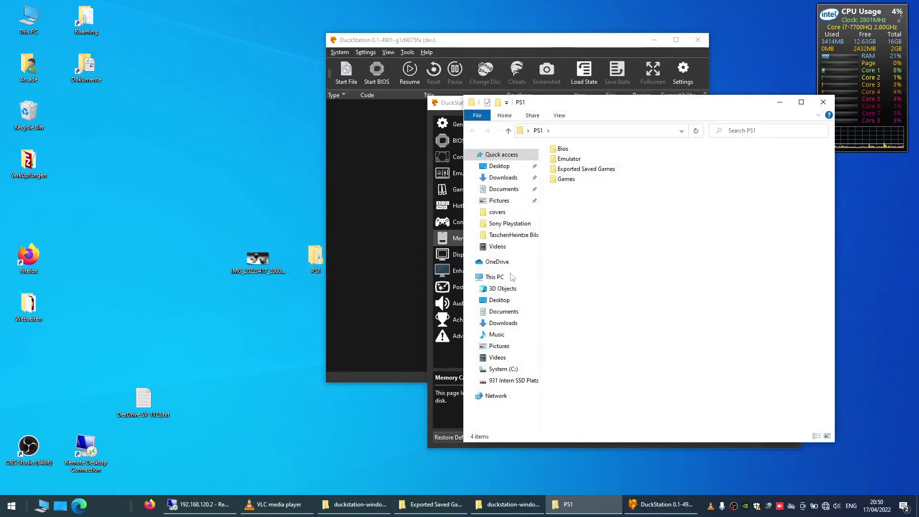
{"action": "double_click", "coordinate": [585, 158]}
{"action": "double_click", "coordinate": [604, 149]}
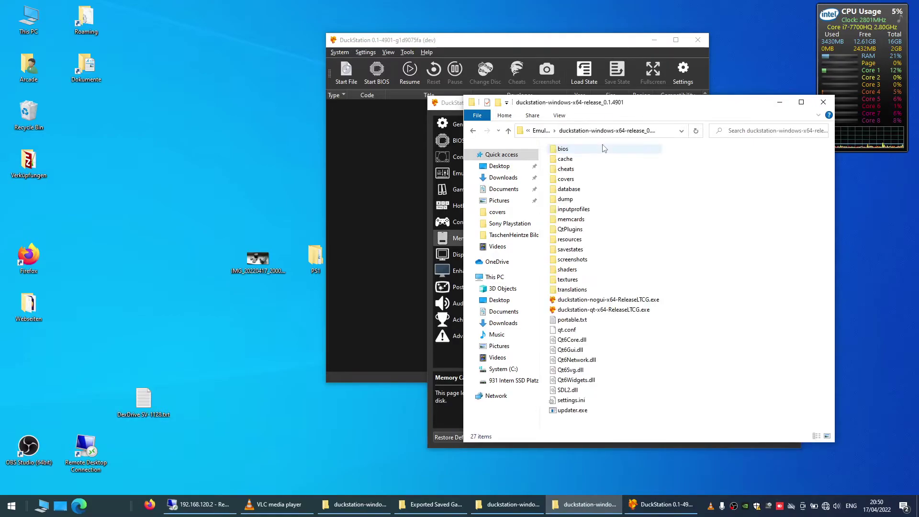
{"action": "double_click", "coordinate": [589, 221]}
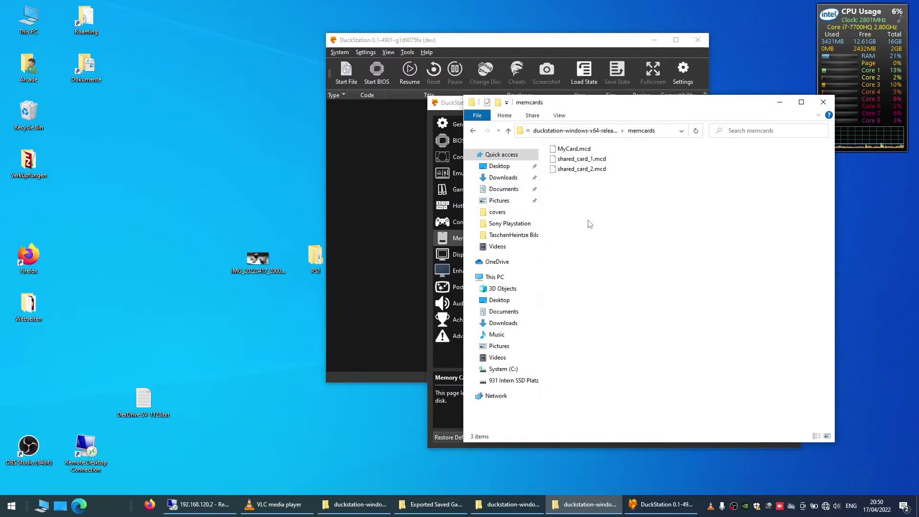
{"action": "left_click", "coordinate": [577, 150]}
{"action": "left_click_drag", "start_coordinate": [630, 109], "coordinate": [172, 69]}
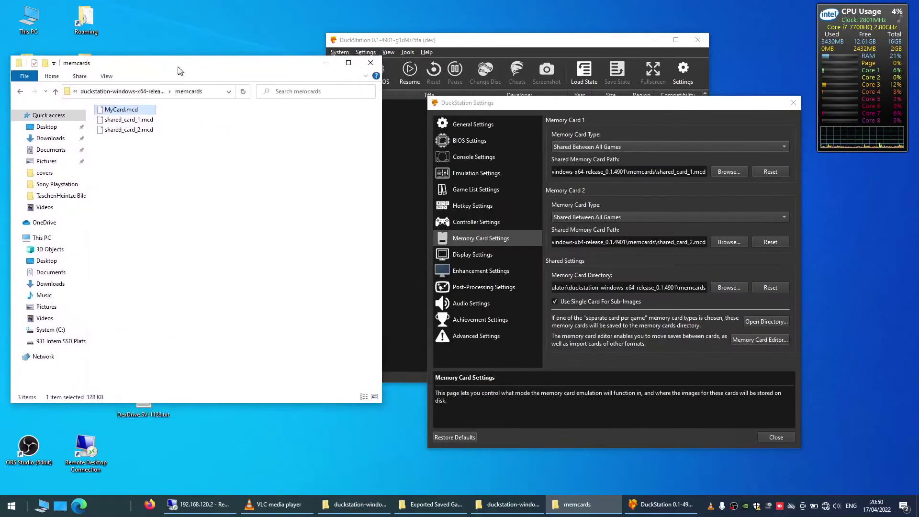
{"action": "left_click_drag", "start_coordinate": [602, 104], "coordinate": [588, 106]}
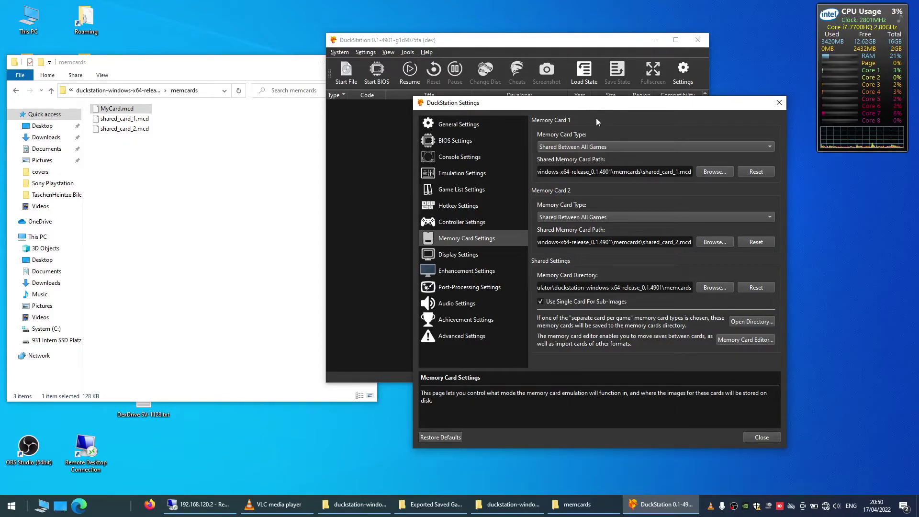
{"action": "left_click_drag", "start_coordinate": [599, 107], "coordinate": [558, 90]}
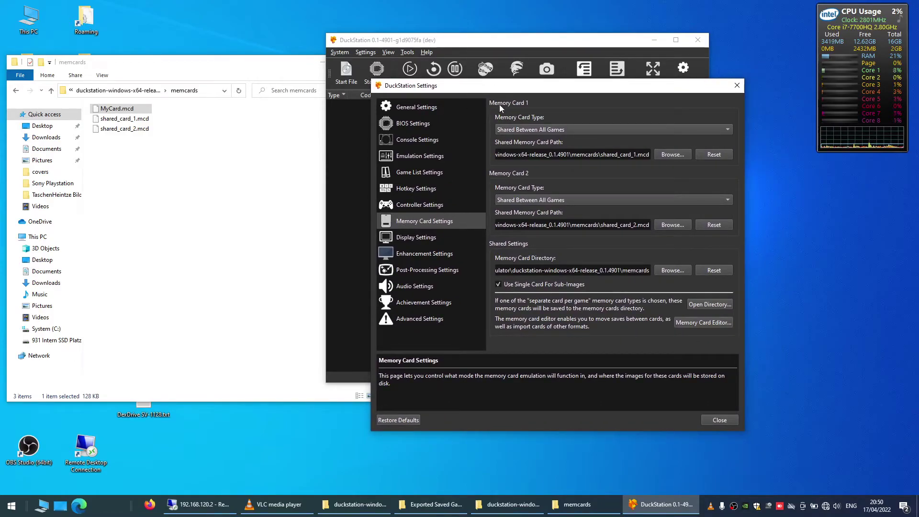
Step: Set the shared memory card path of Memory Card 1 to MyCard.mcd in the memcards folder and close the settings
{"action": "left_click", "coordinate": [587, 130]}
{"action": "left_click", "coordinate": [536, 130]}
{"action": "left_click", "coordinate": [672, 155]}
{"action": "left_click", "coordinate": [510, 117]}
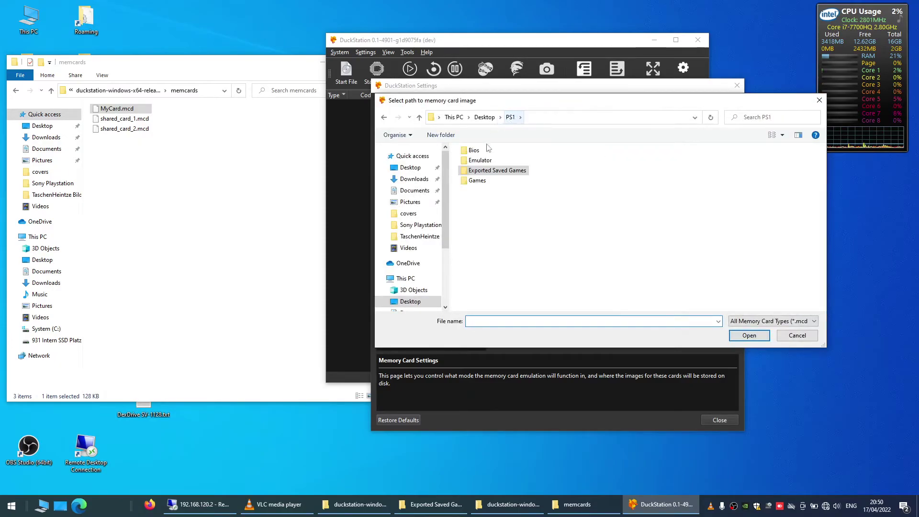
{"action": "double_click", "coordinate": [498, 159]}
{"action": "double_click", "coordinate": [502, 153]}
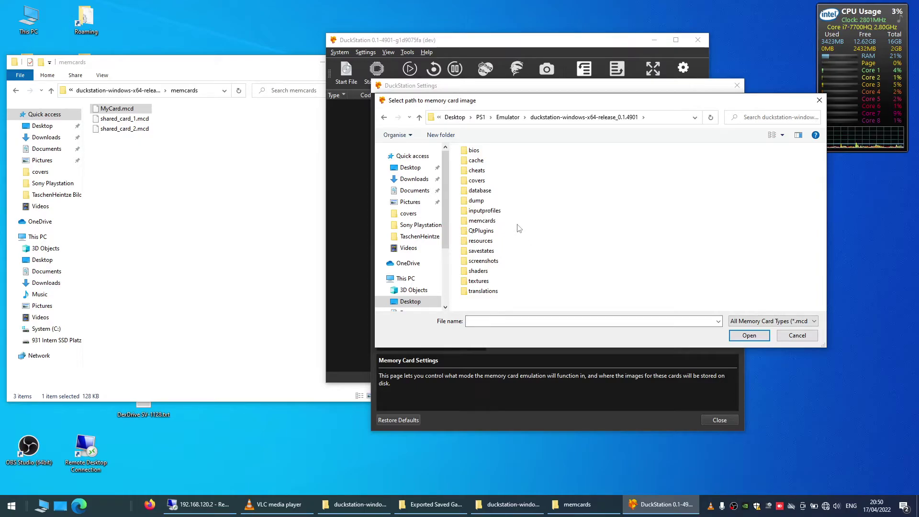
{"action": "double_click", "coordinate": [482, 220]}
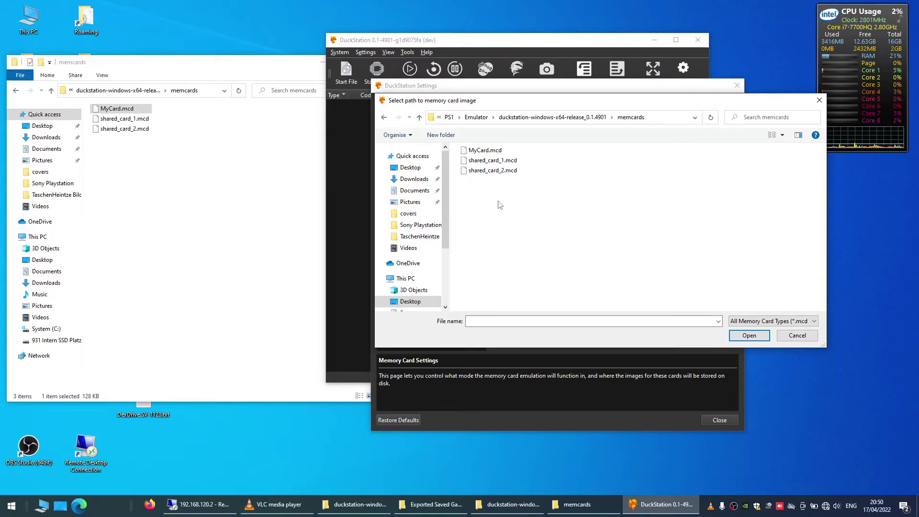
{"action": "left_click", "coordinate": [486, 151]}
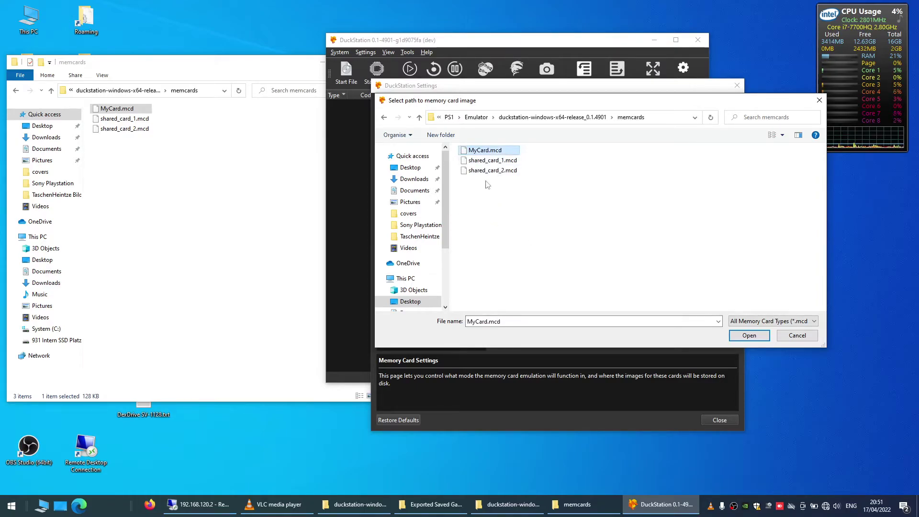
{"action": "left_click", "coordinate": [749, 336]}
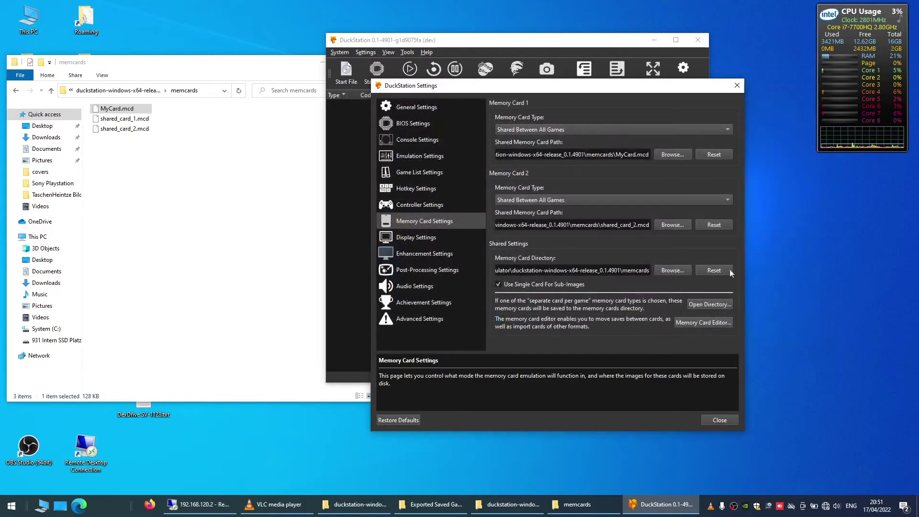
{"action": "left_click", "coordinate": [719, 420]}
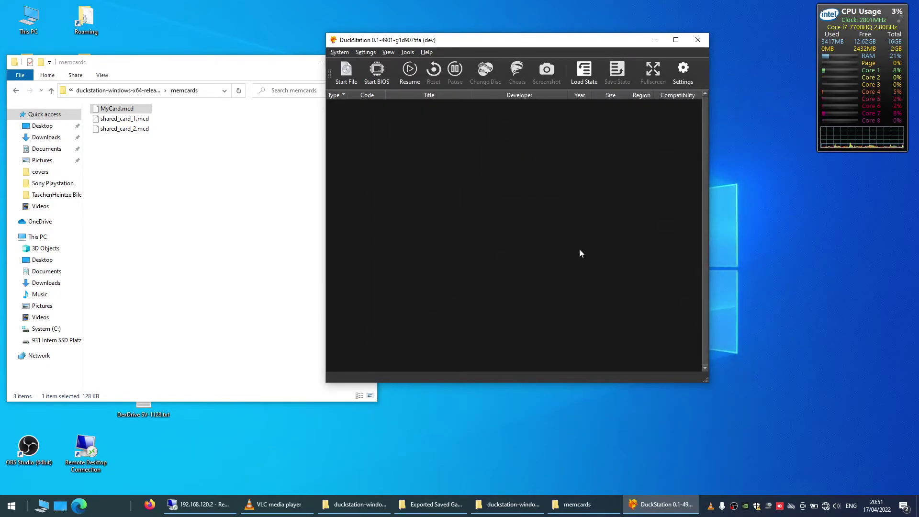
Step: Boot the BIOS to examine the saves on memory card 1, then power off the console
{"action": "left_click", "coordinate": [378, 79]}
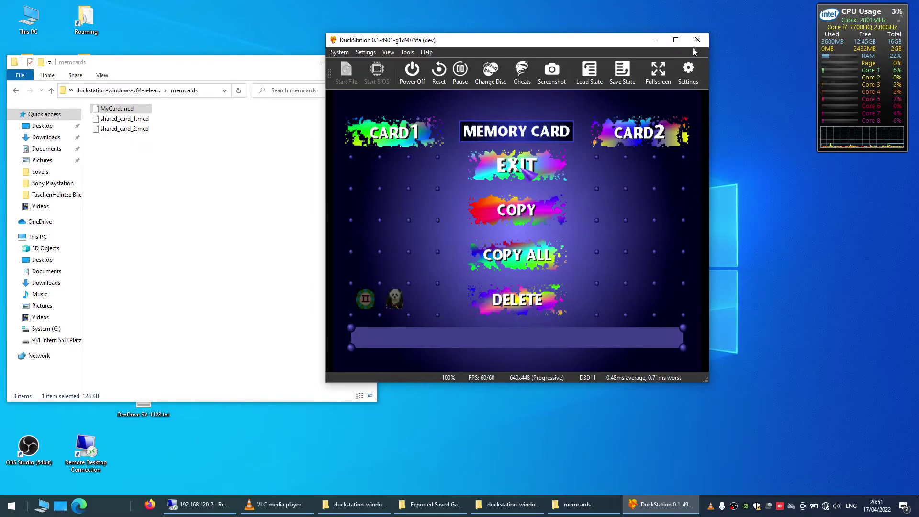
{"action": "left_click", "coordinate": [411, 75]}
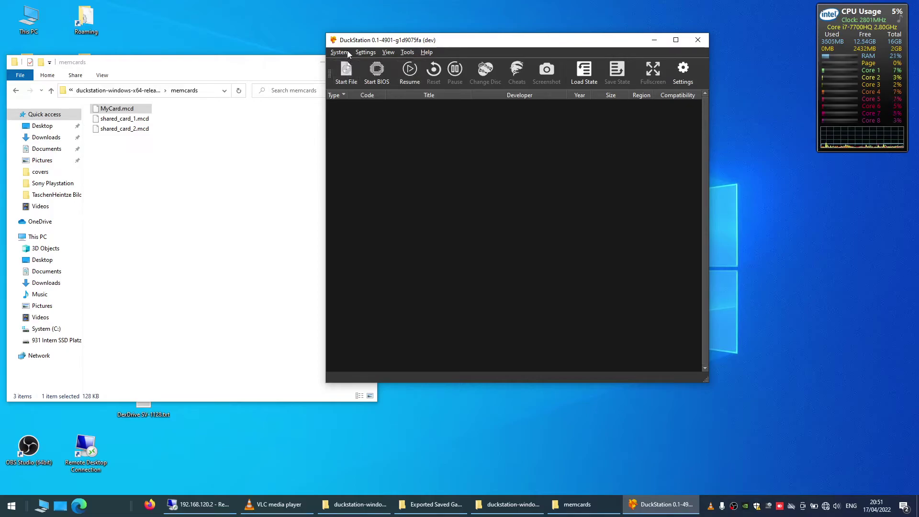
Step: Start the Tekken 3 (Europe) disc image from its folder under PS1 Games
{"action": "left_click", "coordinate": [348, 73]}
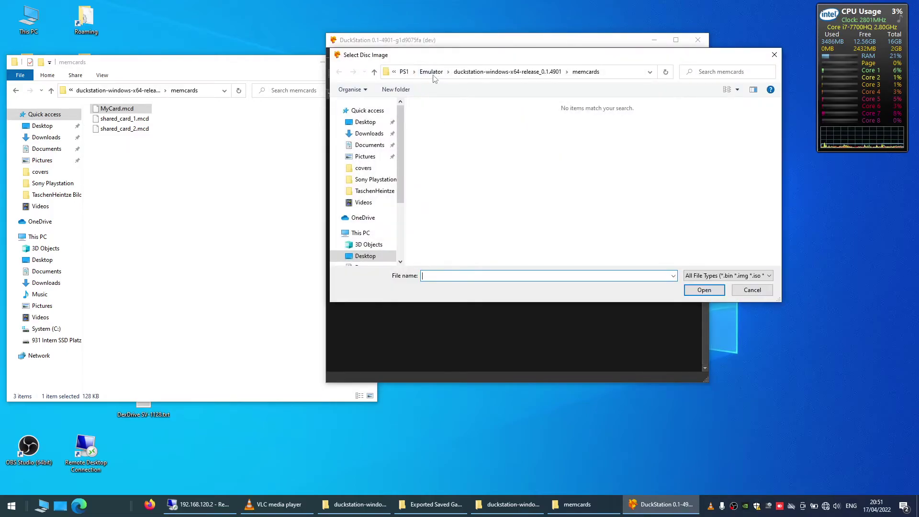
{"action": "left_click", "coordinate": [431, 72]}
{"action": "left_click", "coordinate": [440, 72]}
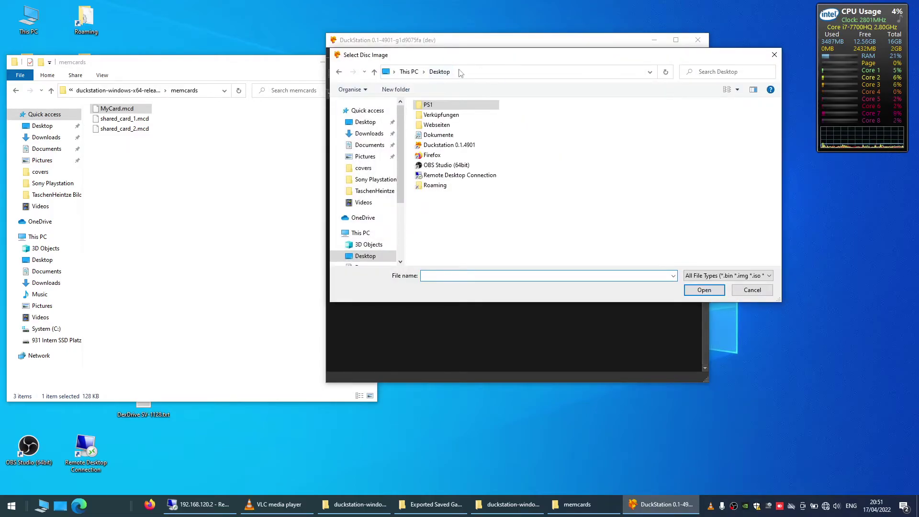
{"action": "double_click", "coordinate": [430, 105]}
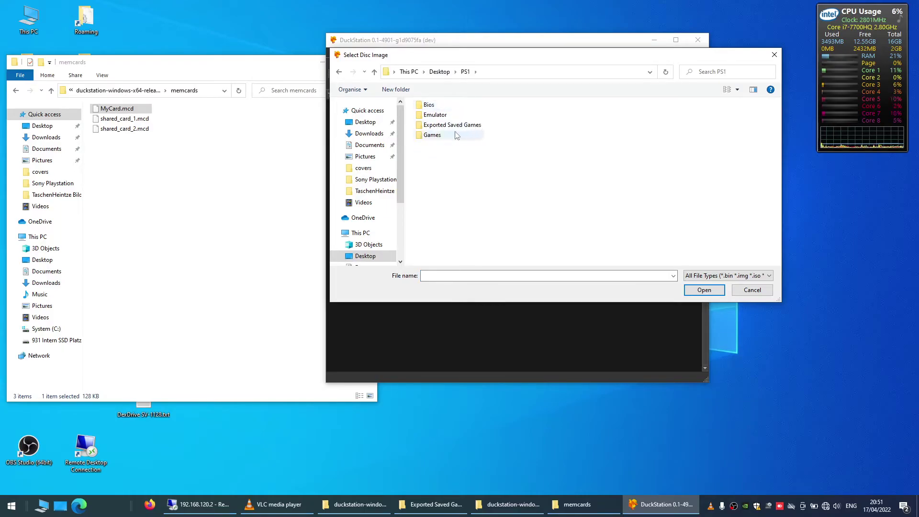
{"action": "double_click", "coordinate": [456, 135]}
{"action": "double_click", "coordinate": [467, 126]}
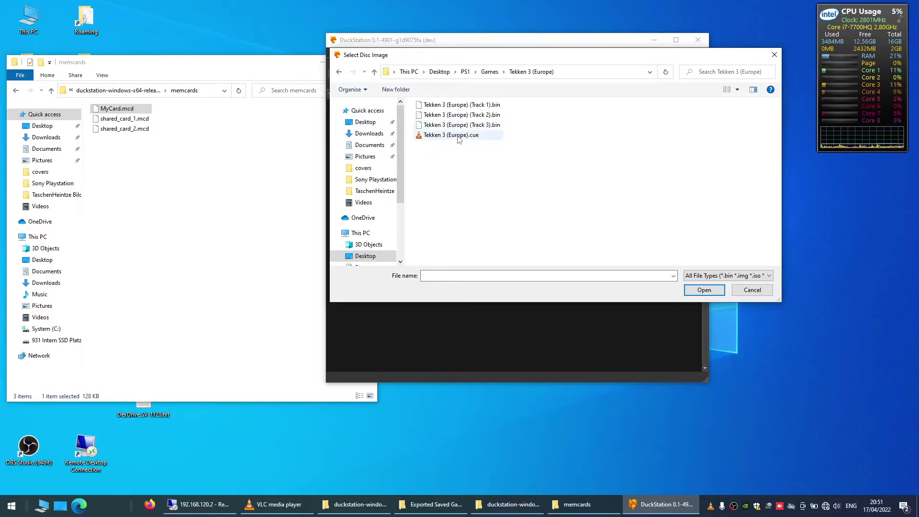
{"action": "double_click", "coordinate": [457, 126]}
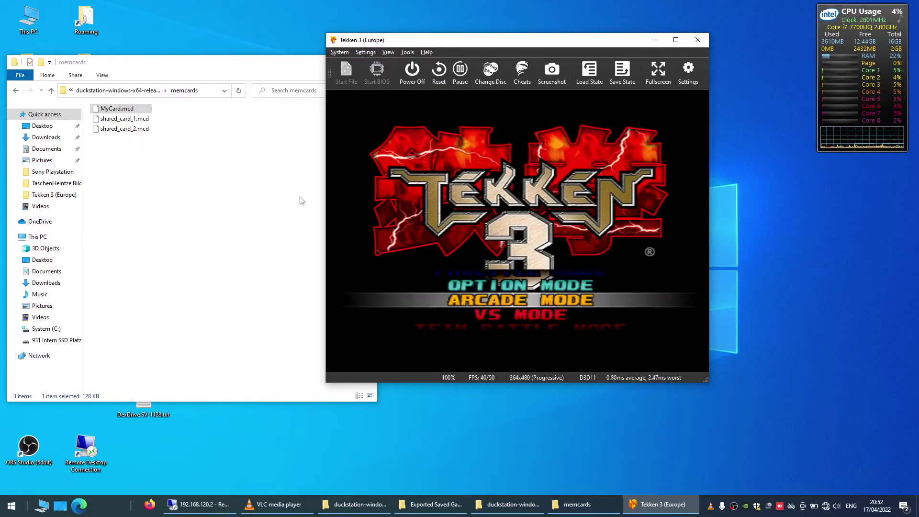
Step: Browse the game modes in Tekken 3's main menu and open Option Mode
{"action": "key", "text": "Down"}
{"action": "key", "text": "Down"}
{"action": "key", "text": "Down"}
{"action": "key", "text": "Down"}
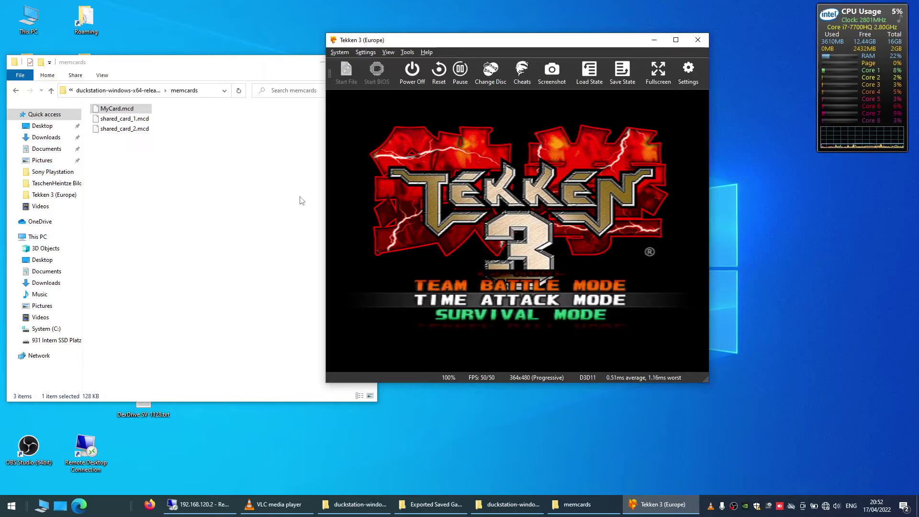
{"action": "key", "text": "Down"}
{"action": "key", "text": "Down"}
{"action": "key", "text": "Down"}
{"action": "key", "text": "Down"}
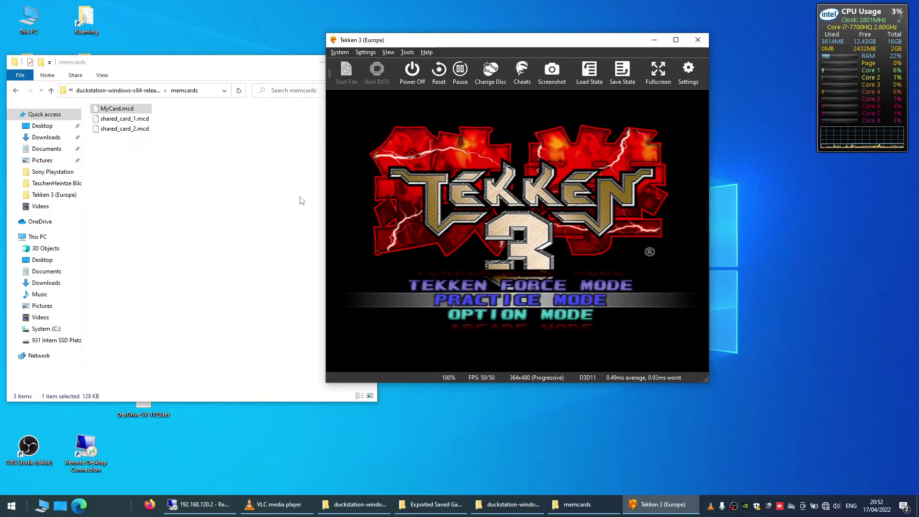
{"action": "key", "text": "Down"}
{"action": "key", "text": "Down"}
{"action": "key", "text": "Down"}
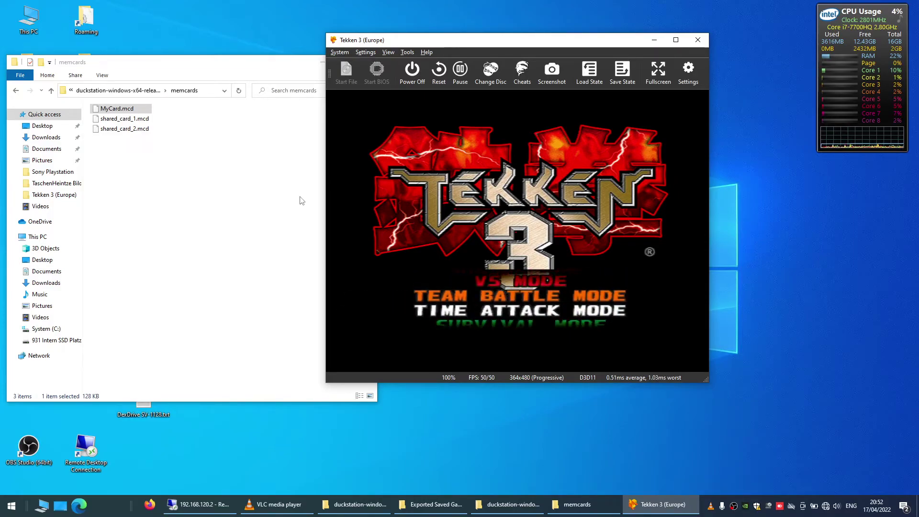
{"action": "key", "text": "Up"}
{"action": "key", "text": "Up"}
{"action": "key", "text": "Up"}
{"action": "key", "text": "Return"}
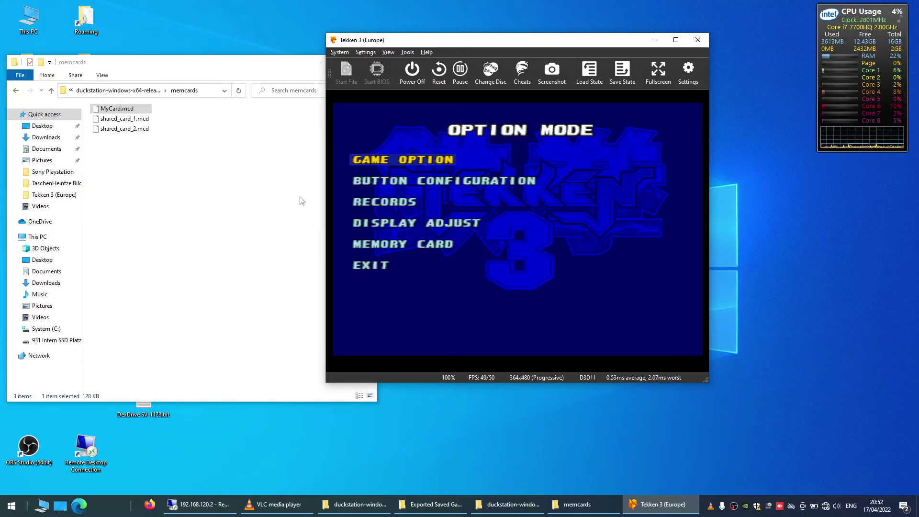
Step: Load the Tekken 3 save data from the memory card and leave Option Mode for the main menu
{"action": "key", "text": "Down"}
{"action": "key", "text": "Down"}
{"action": "key", "text": "Down"}
{"action": "key", "text": "Down"}
{"action": "key", "text": "Return"}
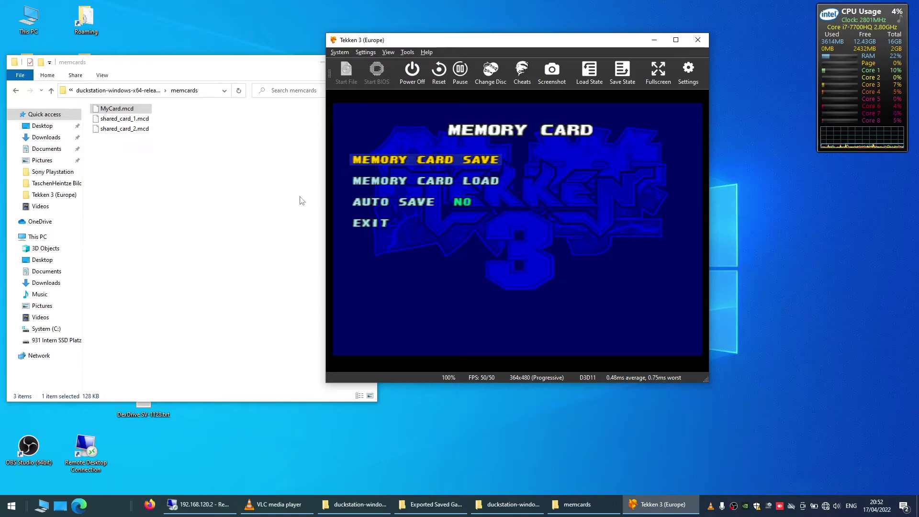
{"action": "key", "text": "Down"}
{"action": "key", "text": "Return"}
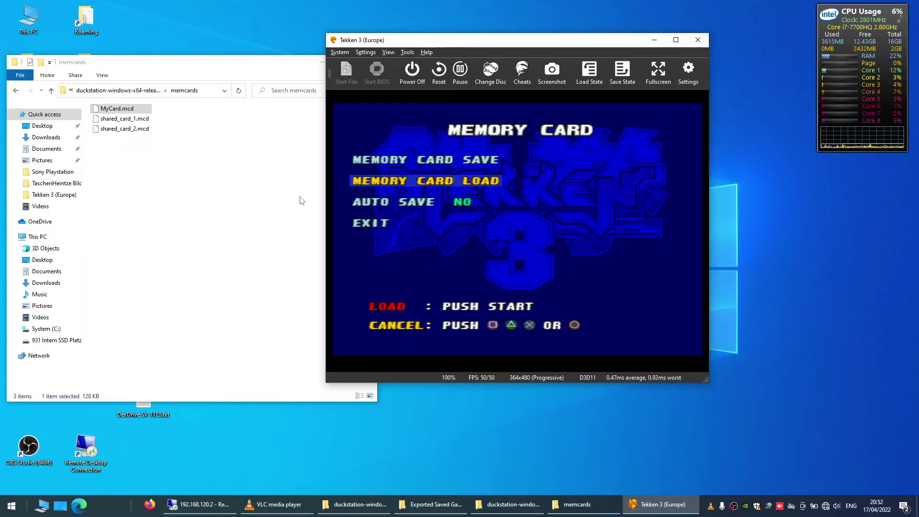
{"action": "key", "text": "Return"}
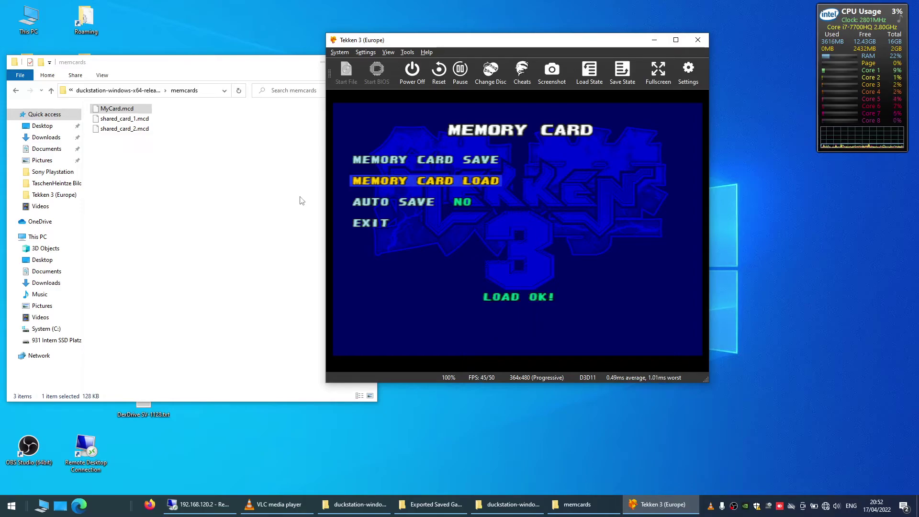
{"action": "key", "text": "Down"}
{"action": "key", "text": "Down"}
{"action": "key", "text": "Return"}
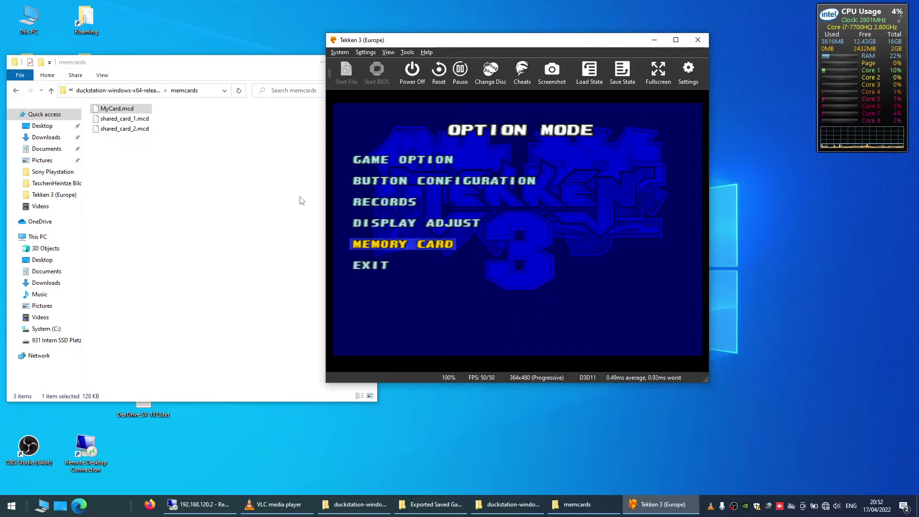
{"action": "key", "text": "Down"}
{"action": "key", "text": "Return"}
Step: Start Arcade Mode with Xiaoyu as the fighter from the player select screen
{"action": "key", "text": "Up"}
{"action": "key", "text": "Up"}
{"action": "key", "text": "Down"}
{"action": "key", "text": "Down"}
{"action": "key", "text": "Down"}
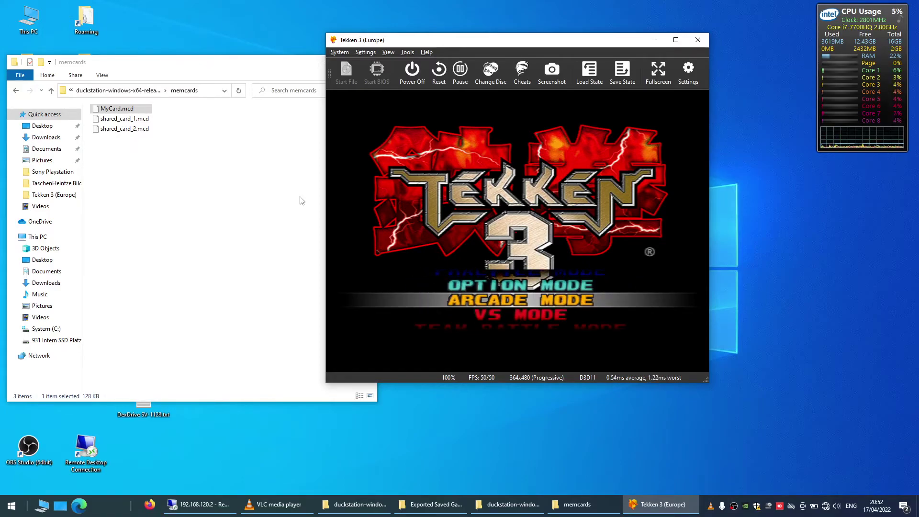
{"action": "key", "text": "Return"}
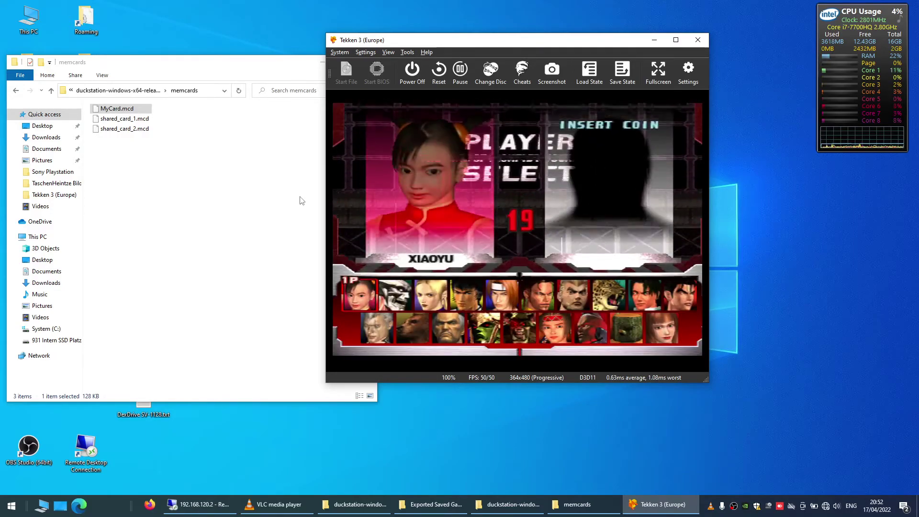
{"action": "key", "text": "Return"}
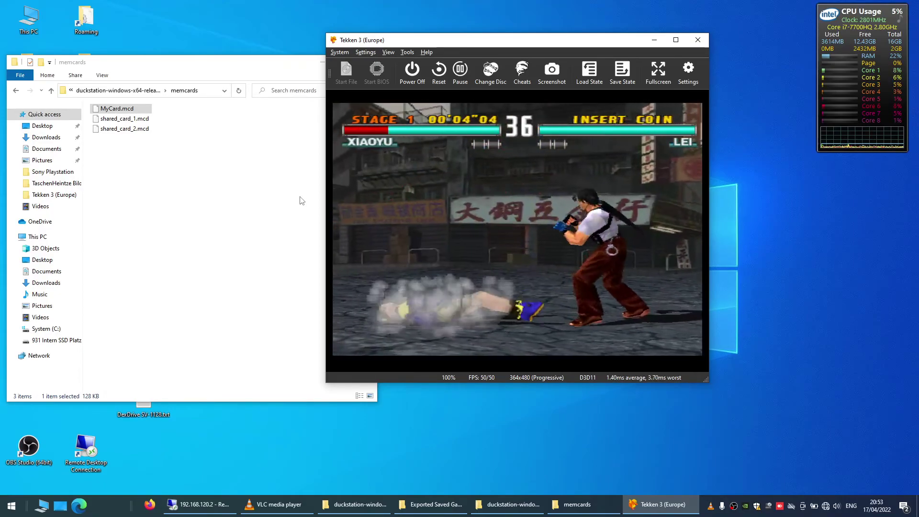
Step: Pause the Arcade Mode fight and reset the game to its main menu
{"action": "key", "text": "s"}
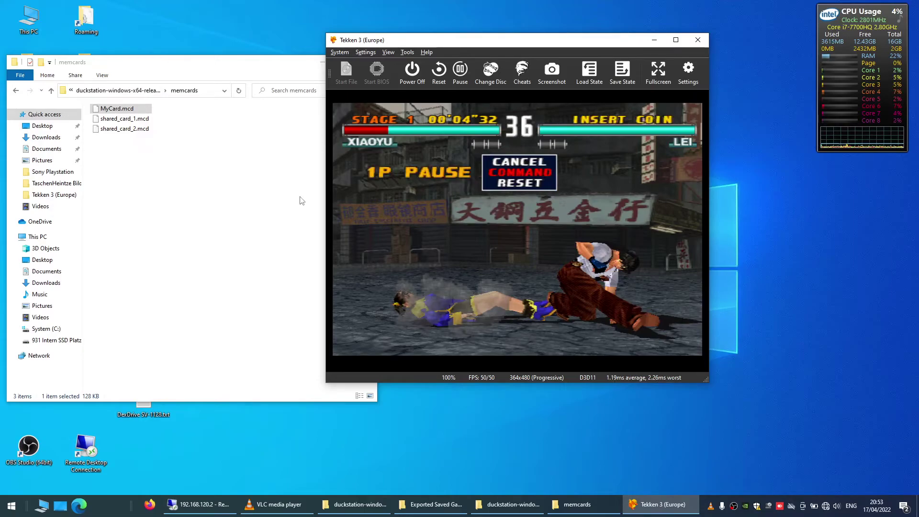
{"action": "key", "text": "s"}
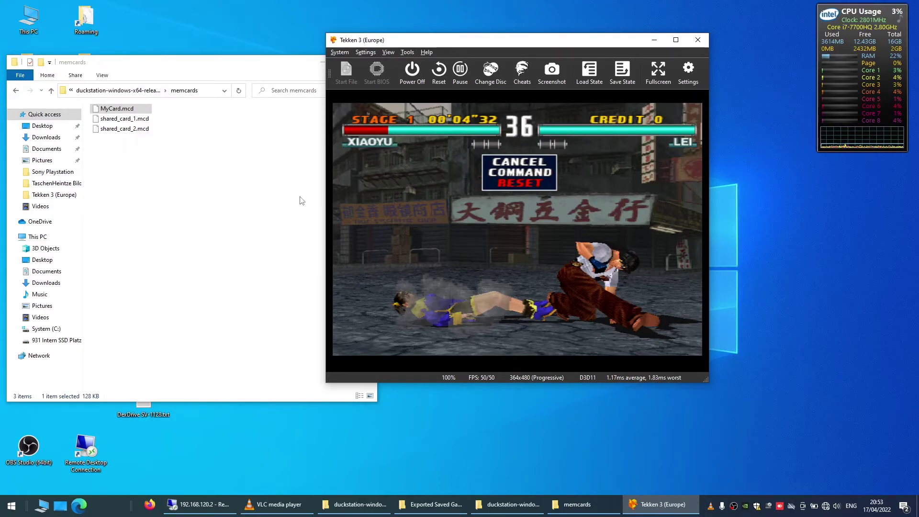
{"action": "key", "text": "k"}
Step: Examine the game modes available in Tekken 3's main menu and power off the console
{"action": "key", "text": "s"}
{"action": "key", "text": "s"}
{"action": "key", "text": "s"}
{"action": "key", "text": "s"}
{"action": "key", "text": "s"}
{"action": "key", "text": "s"}
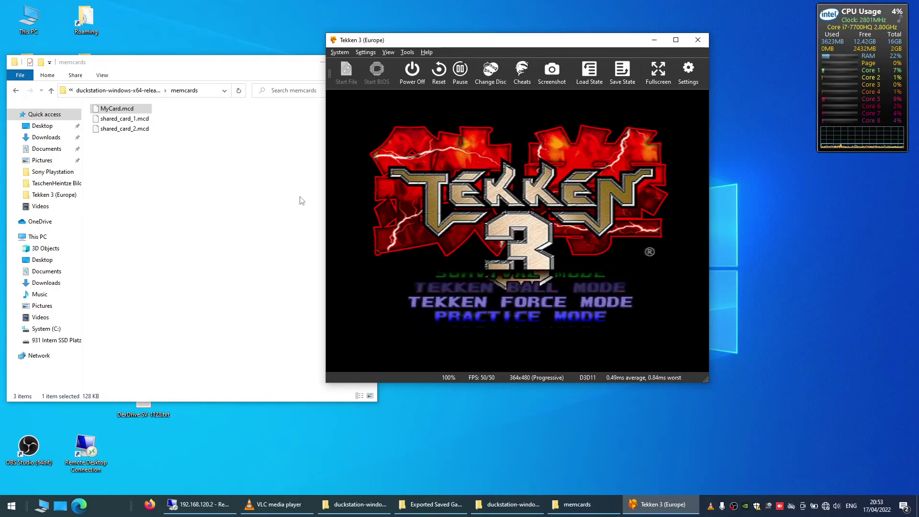
{"action": "key", "text": "s"}
{"action": "key", "text": "s"}
{"action": "key", "text": "s"}
{"action": "key", "text": "s"}
{"action": "key", "text": "s"}
{"action": "key", "text": "s"}
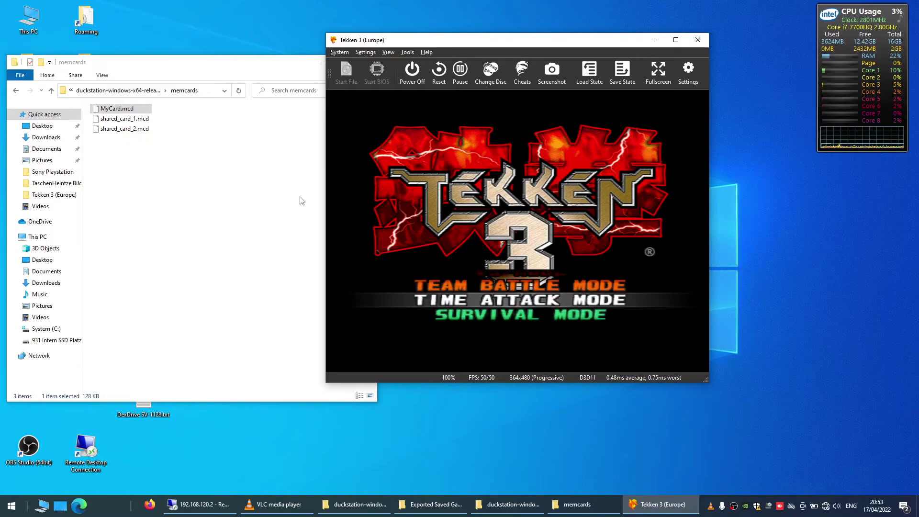
{"action": "key", "text": "w"}
{"action": "key", "text": "w"}
{"action": "key", "text": "w"}
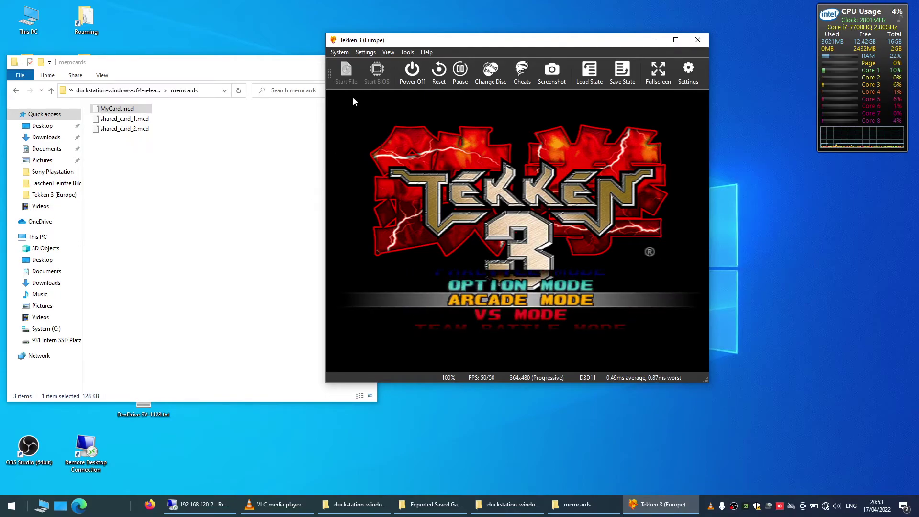
{"action": "left_click", "coordinate": [420, 80]}
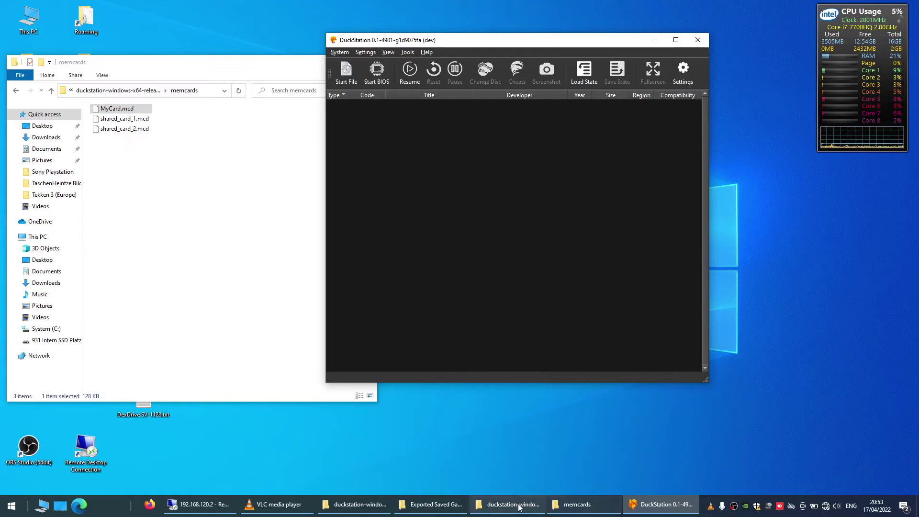
Step: Start the Die Hard Trilogy 2 - Viva Las Vegas (Germany) disc image from its folder under PS1 Games
{"action": "left_click", "coordinate": [346, 72]}
{"action": "left_click", "coordinate": [489, 71]}
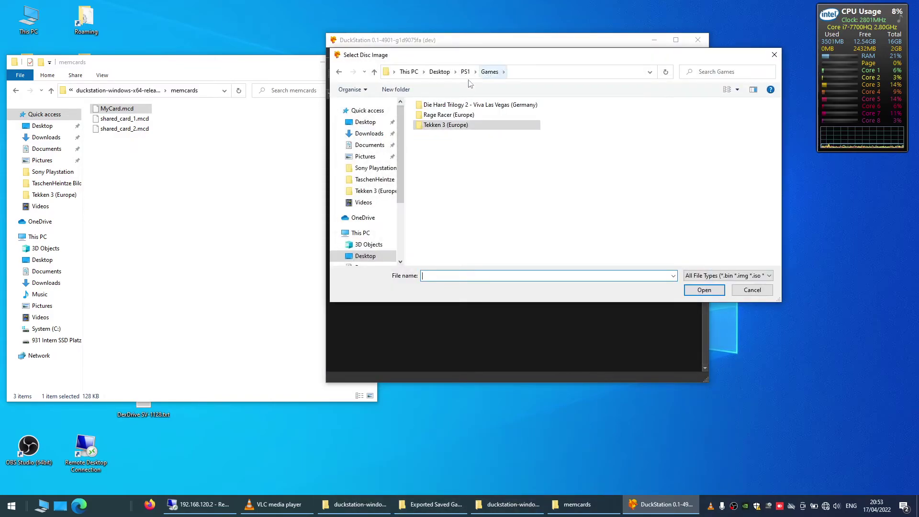
{"action": "double_click", "coordinate": [448, 107]}
{"action": "double_click", "coordinate": [462, 115]}
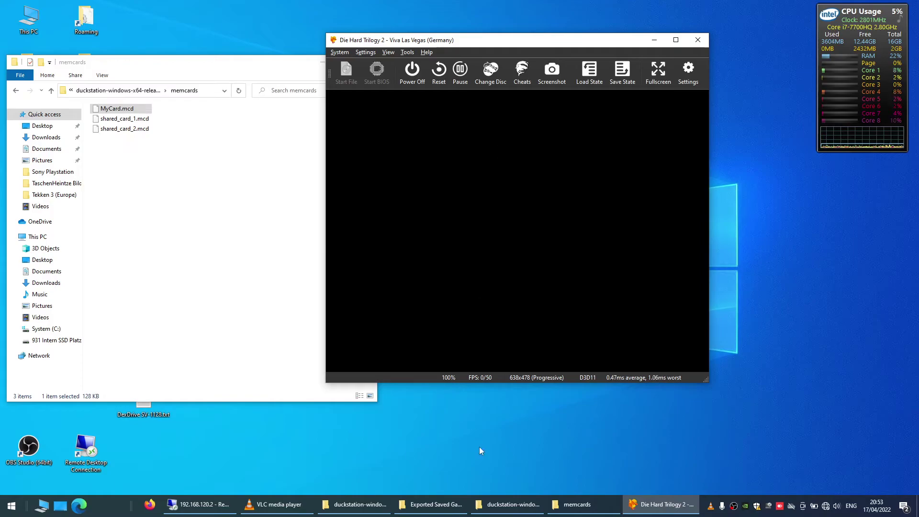
Step: Open DuckStation's savestates folder and arrange it clear of the memcards folder and the emulator window
{"action": "left_click", "coordinate": [508, 504]}
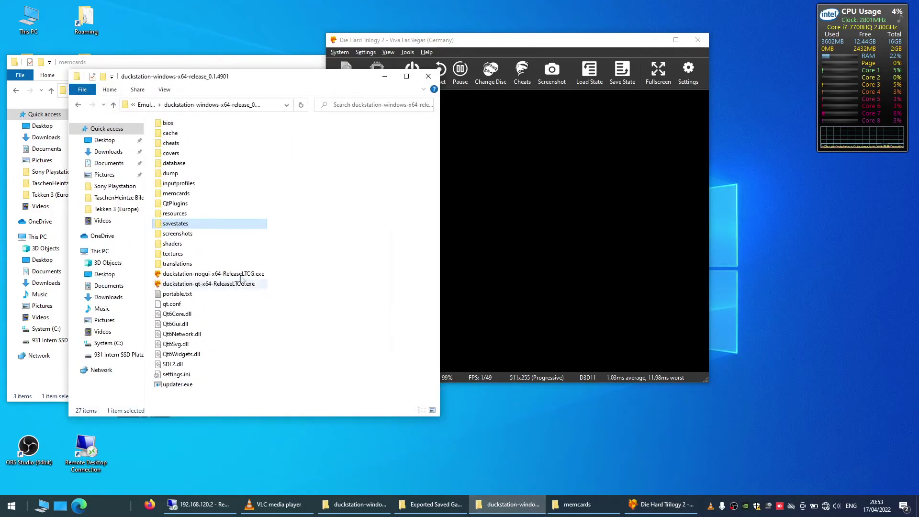
{"action": "left_click", "coordinate": [194, 197]}
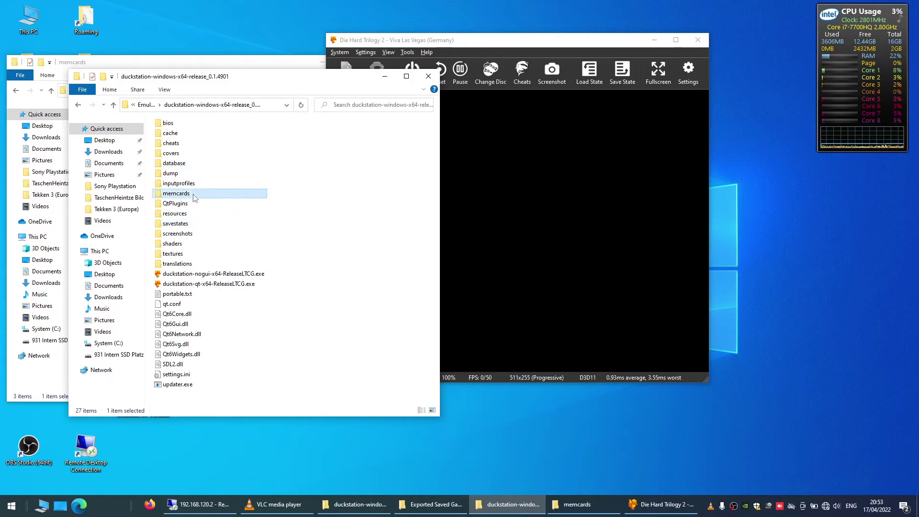
{"action": "double_click", "coordinate": [191, 223]}
{"action": "left_click", "coordinate": [214, 135]}
{"action": "left_click_drag", "start_coordinate": [242, 79], "coordinate": [191, 175]}
{"action": "left_click_drag", "start_coordinate": [443, 40], "coordinate": [544, 50]}
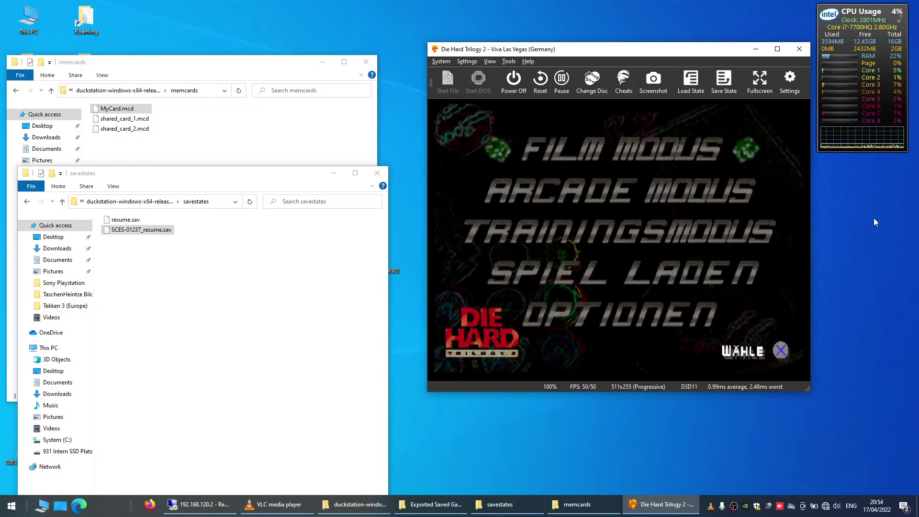
Step: Browse the Optionen menu of Die Hard Trilogy 2 and return to its main menu
{"action": "key", "text": "Down"}
{"action": "key", "text": "Down"}
{"action": "key", "text": "Down"}
{"action": "key", "text": "Down"}
{"action": "key", "text": "Return"}
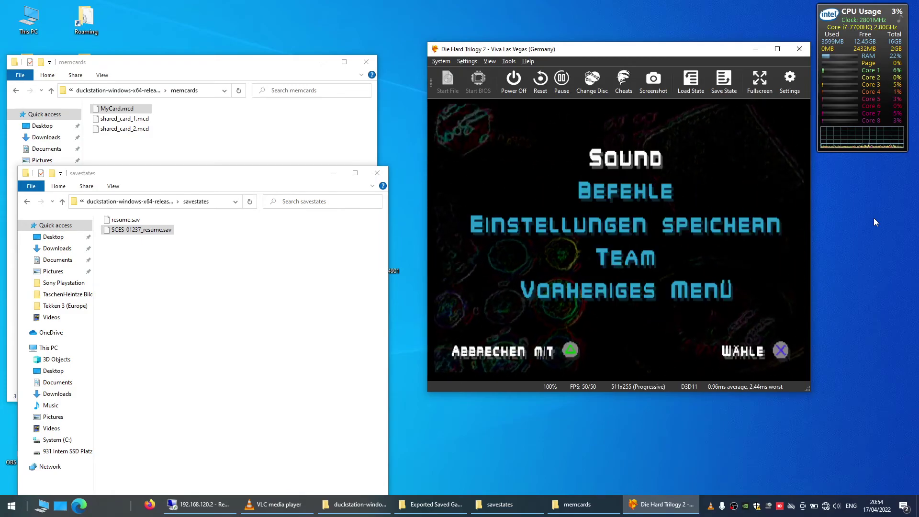
{"action": "key", "text": "Down"}
{"action": "key", "text": "Down"}
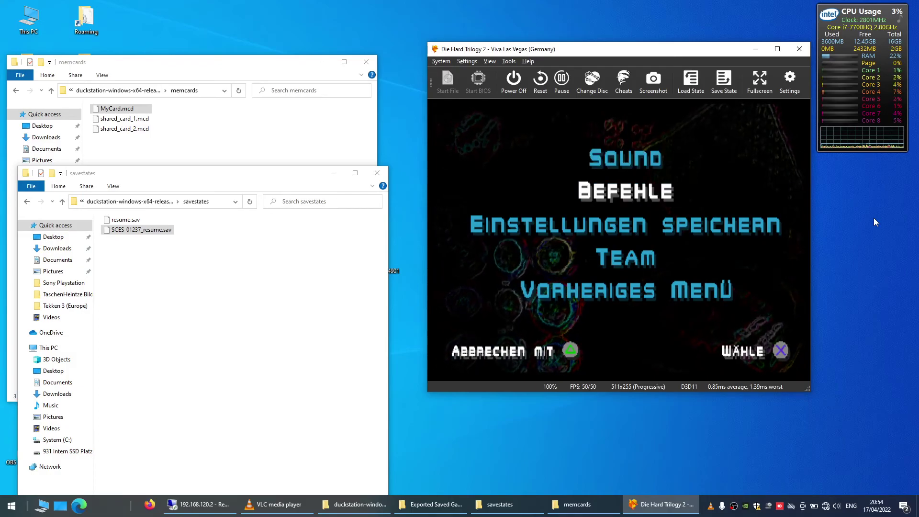
{"action": "key", "text": "Up"}
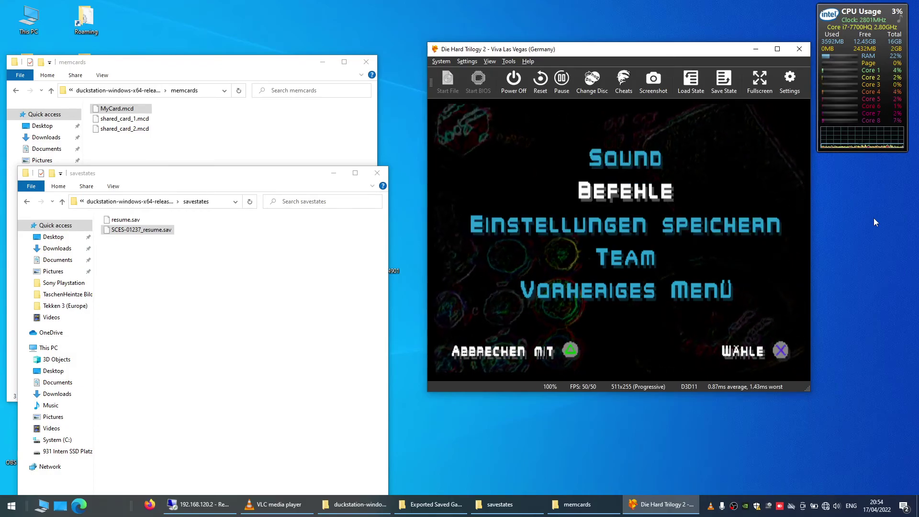
{"action": "key", "text": "Down"}
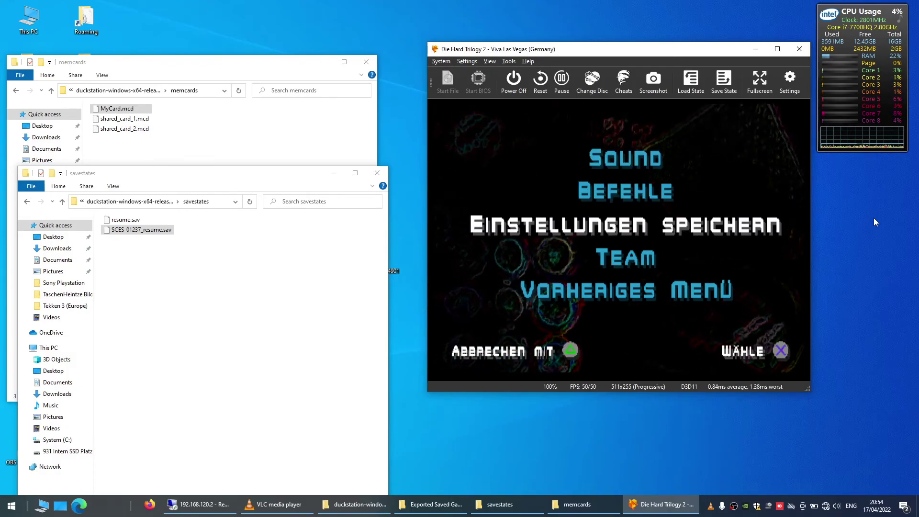
{"action": "key", "text": "Down"}
{"action": "key", "text": "Down"}
{"action": "key", "text": "Return"}
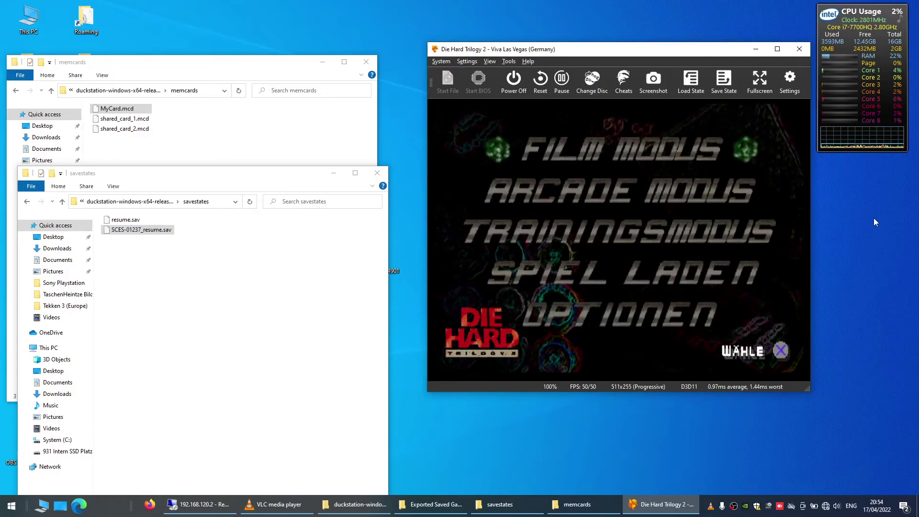
Step: Load the saved game "Film: Highway 6" in Die Hard Trilogy 2, start its level, and power off the console
{"action": "key", "text": "Return"}
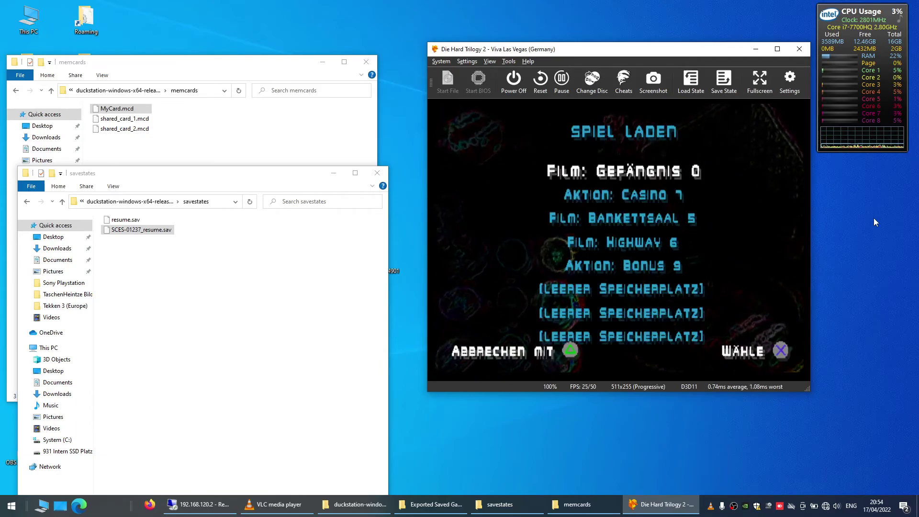
{"action": "key", "text": "Down"}
{"action": "key", "text": "Up"}
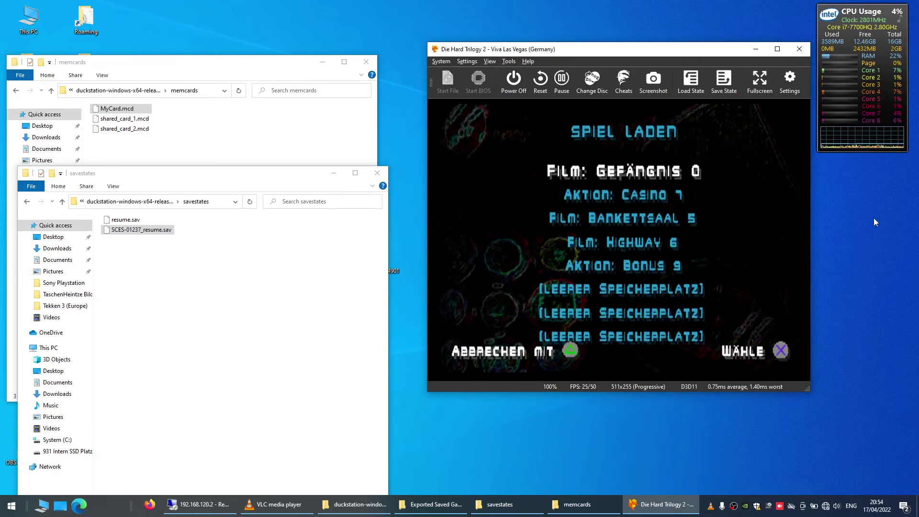
{"action": "key", "text": "Down"}
{"action": "key", "text": "Down"}
{"action": "key", "text": "Down"}
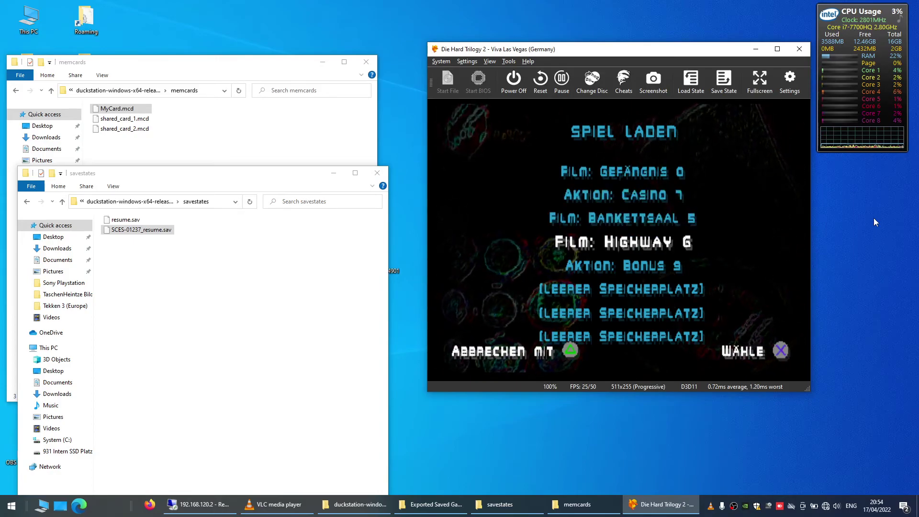
{"action": "key", "text": "Return"}
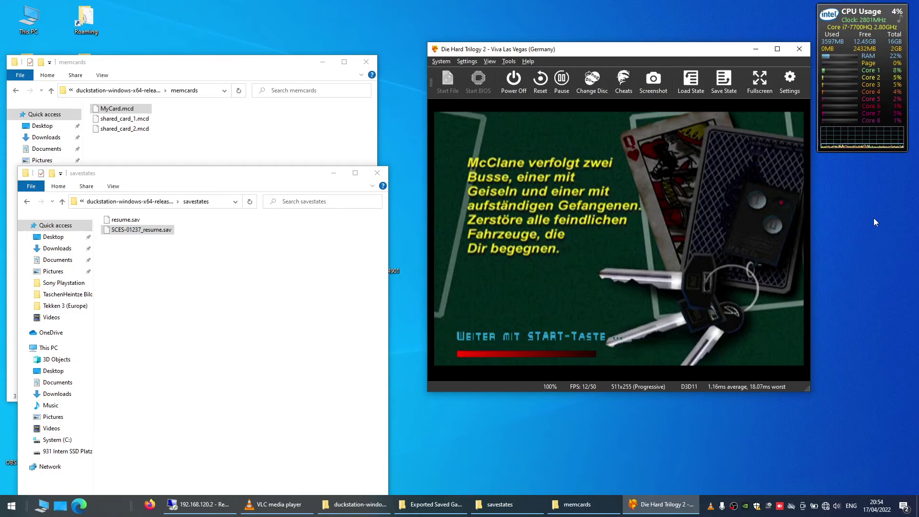
{"action": "key", "text": "Return"}
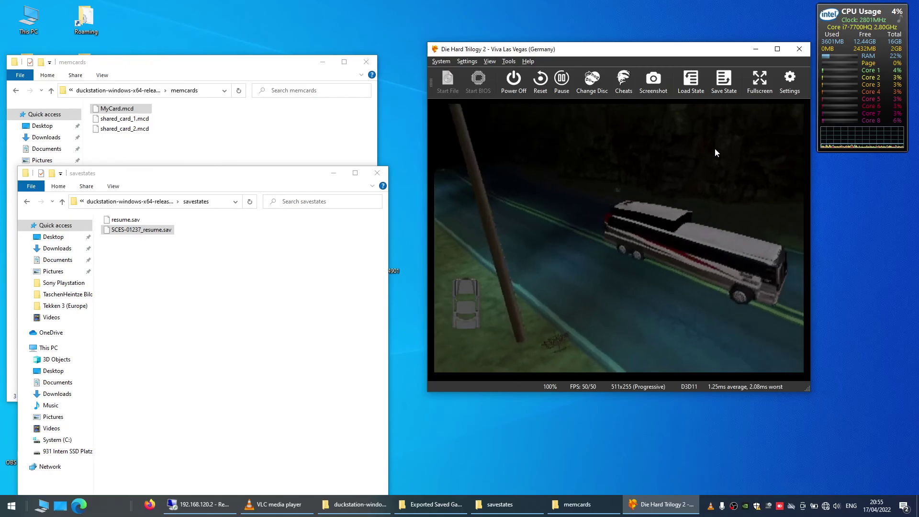
{"action": "left_click", "coordinate": [513, 80]}
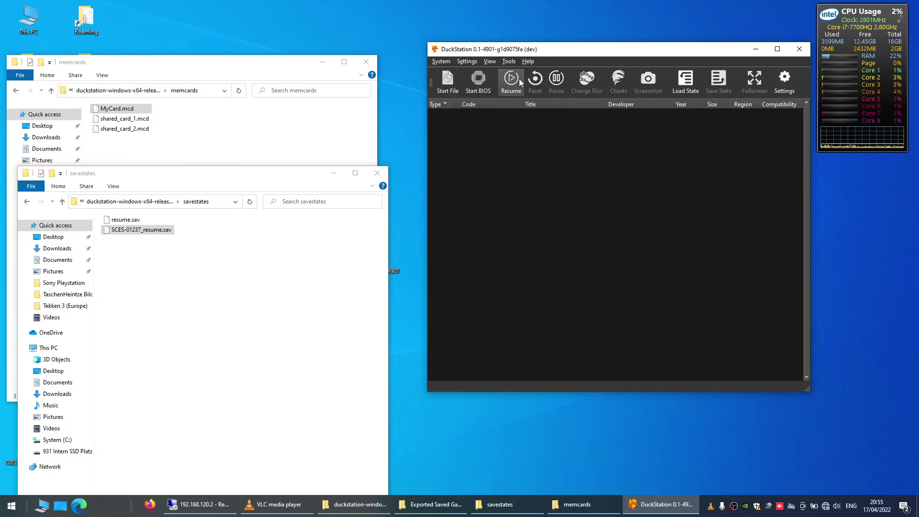
Step: Examine SCES-01237_resume.sav and SLES-02748_resume.sav in the savestates folder alongside MyCard.mcd
{"action": "left_click", "coordinate": [149, 240]}
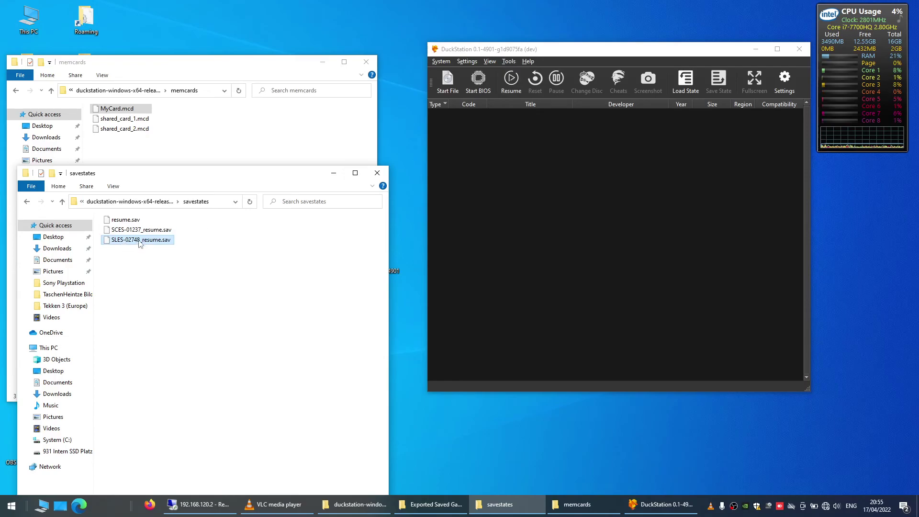
{"action": "left_click_drag", "start_coordinate": [189, 175], "coordinate": [193, 146]}
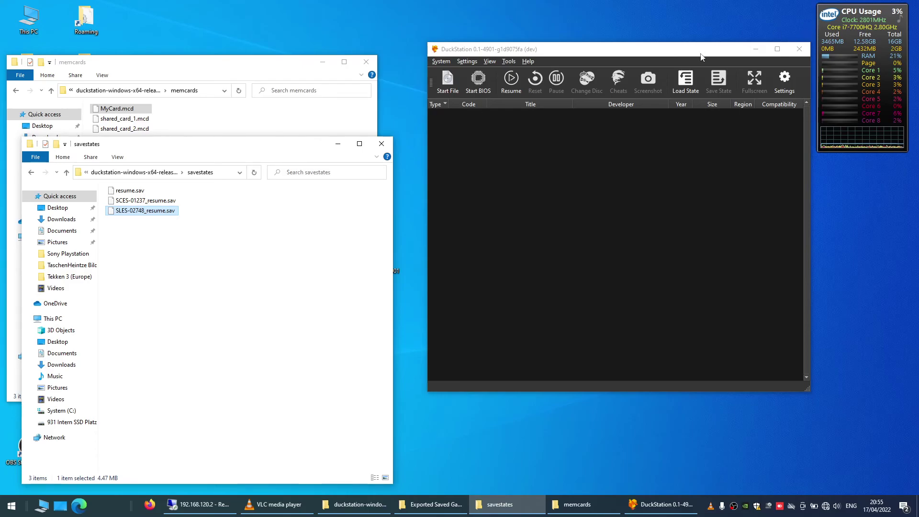
{"action": "left_click_drag", "start_coordinate": [795, 53], "coordinate": [793, 68]}
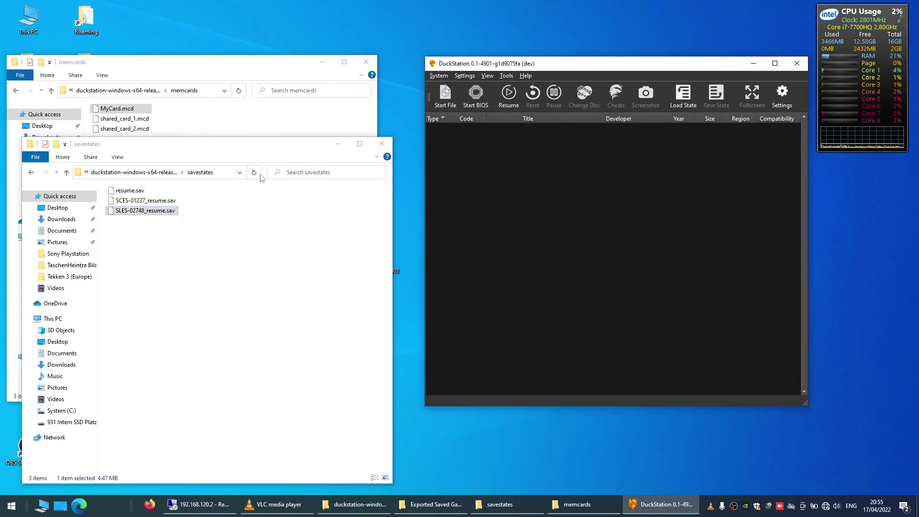
{"action": "left_click_drag", "start_coordinate": [207, 213], "coordinate": [170, 205]}
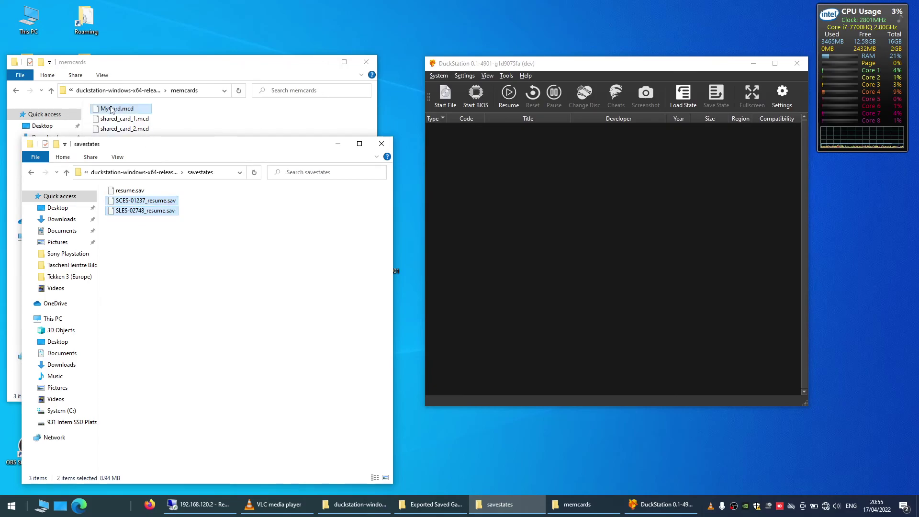
{"action": "left_click_drag", "start_coordinate": [560, 64], "coordinate": [560, 58]}
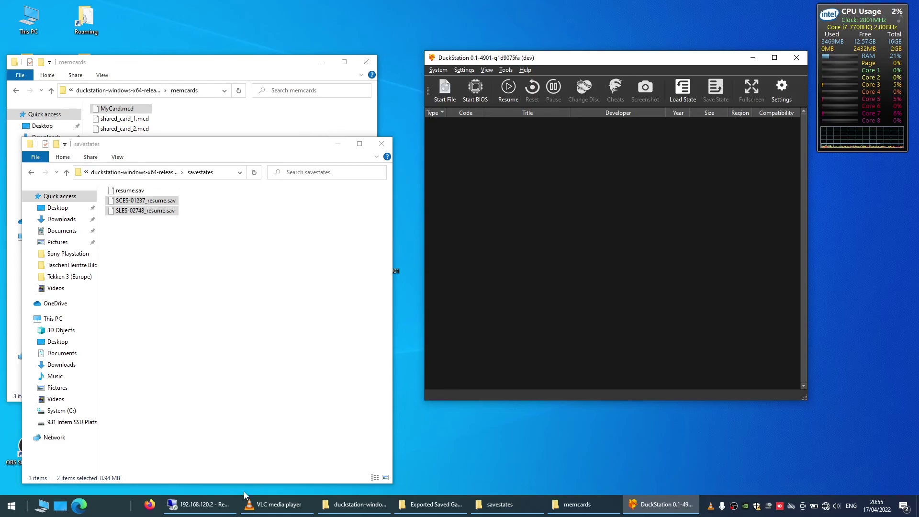
Step: View the remote desktop session's desktop and minimise the session
{"action": "left_click", "coordinate": [198, 503]}
{"action": "left_click", "coordinate": [87, 165]}
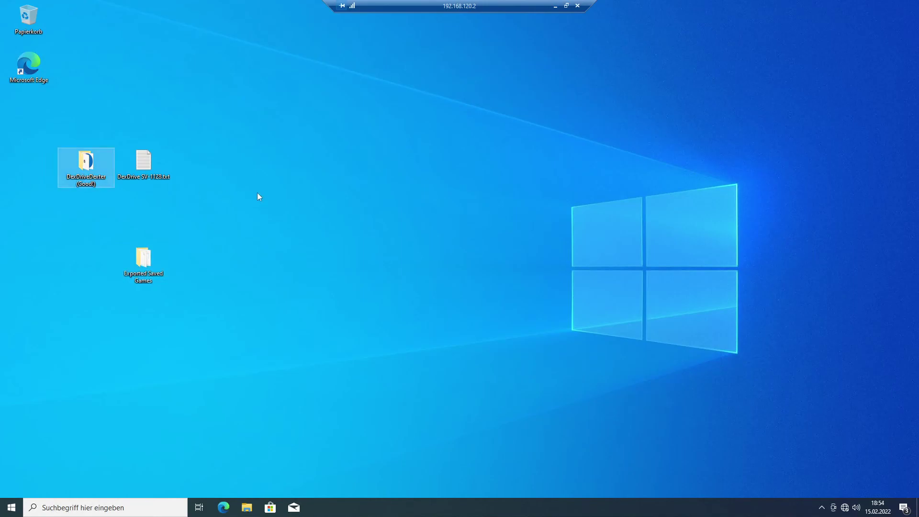
{"action": "left_click", "coordinate": [557, 9]}
{"action": "left_click", "coordinate": [313, 150]}
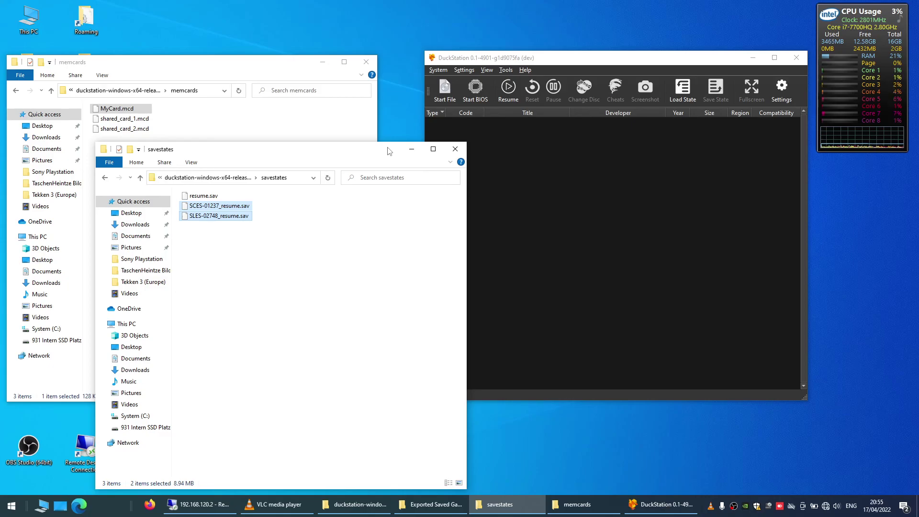
{"action": "mouse_move", "coordinate": [351, 155]}
{"action": "left_mouse_down"}
{"action": "mouse_move", "coordinate": [361, 151]}
{"action": "mouse_move", "coordinate": [354, 154]}
{"action": "left_mouse_up"}
{"action": "left_click", "coordinate": [325, 213]}
{"action": "left_click_drag", "start_coordinate": [650, 63], "coordinate": [664, 53]}
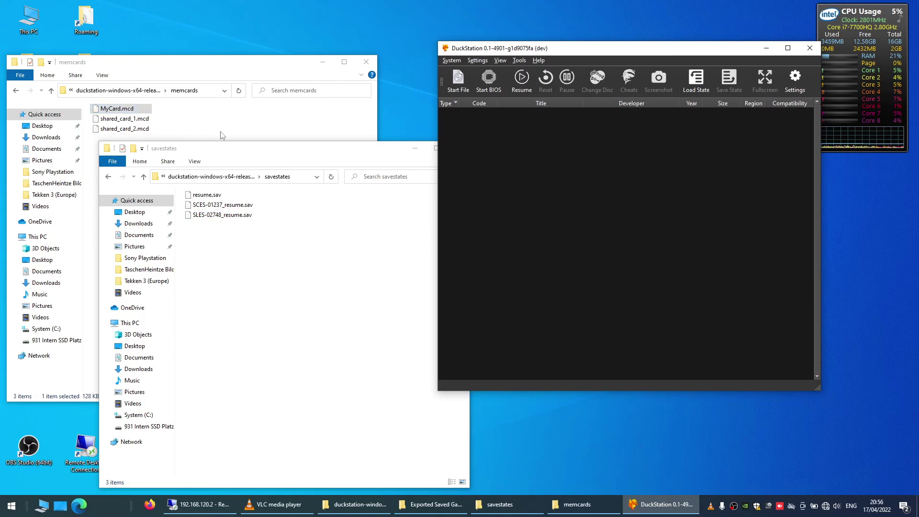
{"action": "left_click_drag", "start_coordinate": [287, 155], "coordinate": [276, 165]}
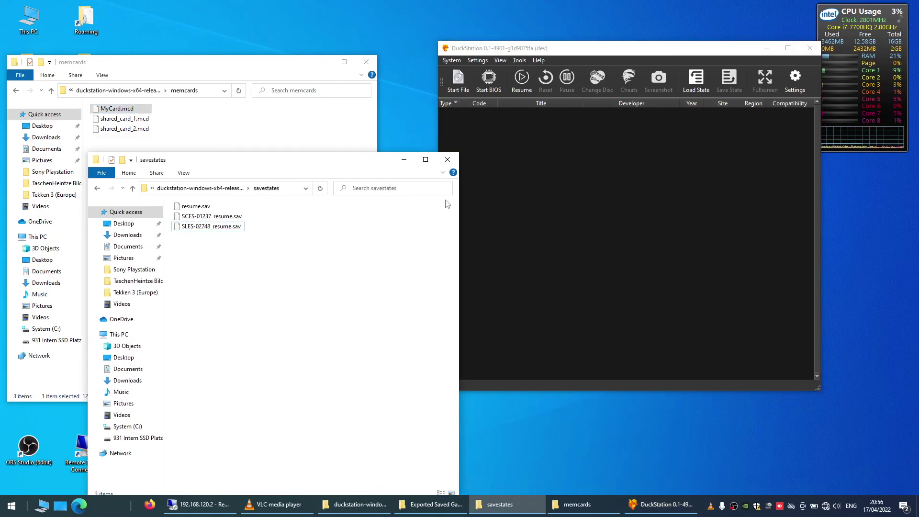